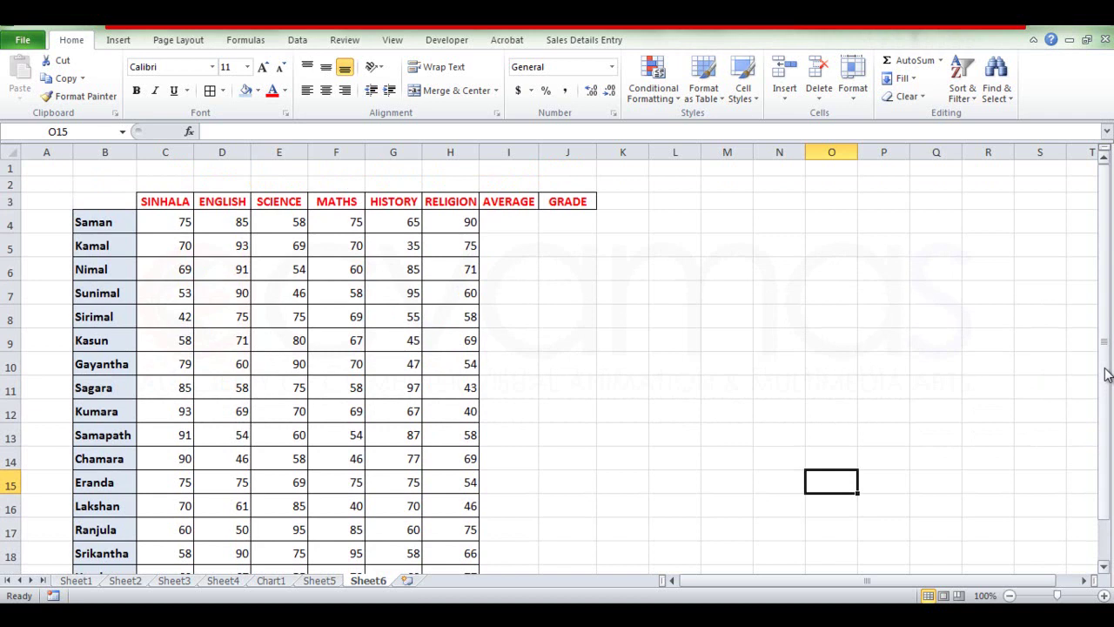
- Try a tan fill and an orange font color on the science mark in cell E4, and undo both
drag(1107, 374, 1108, 395)
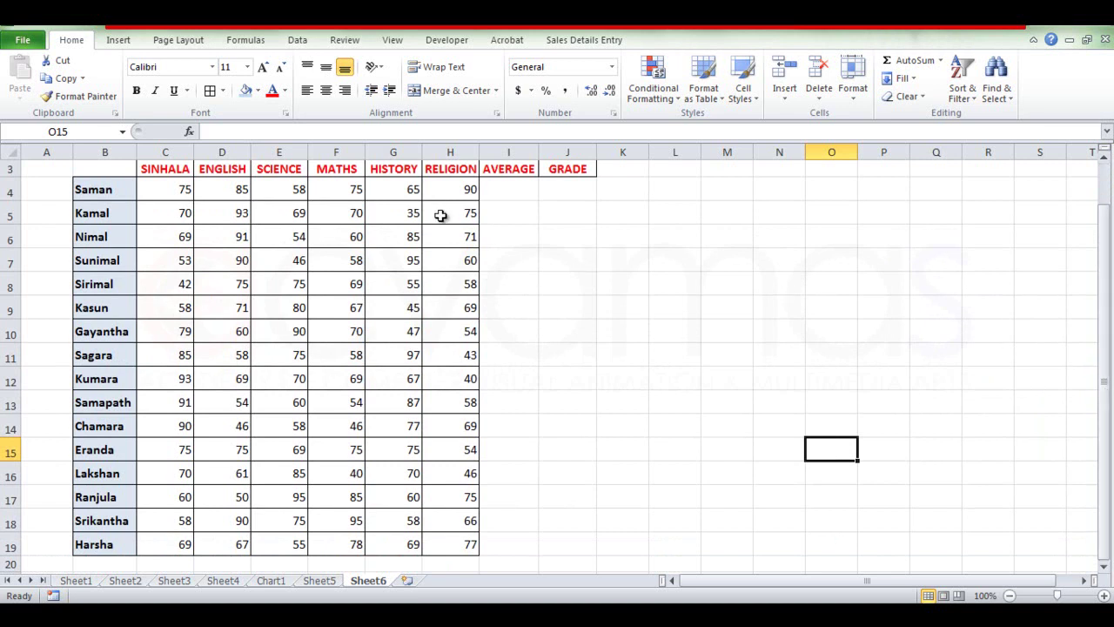
click(291, 192)
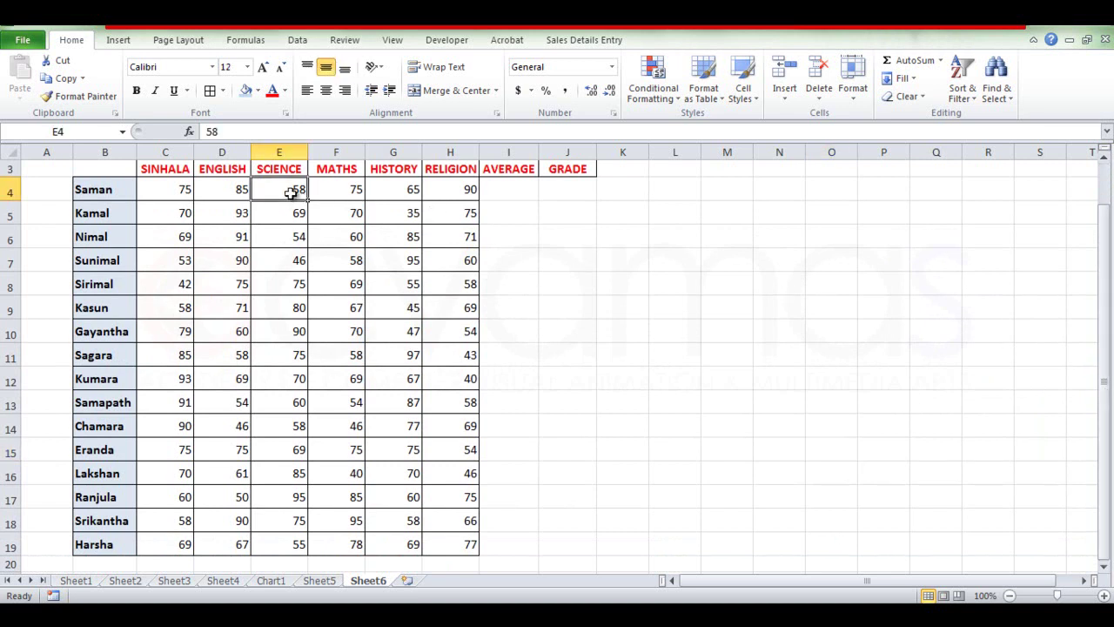
click(258, 91)
click(270, 150)
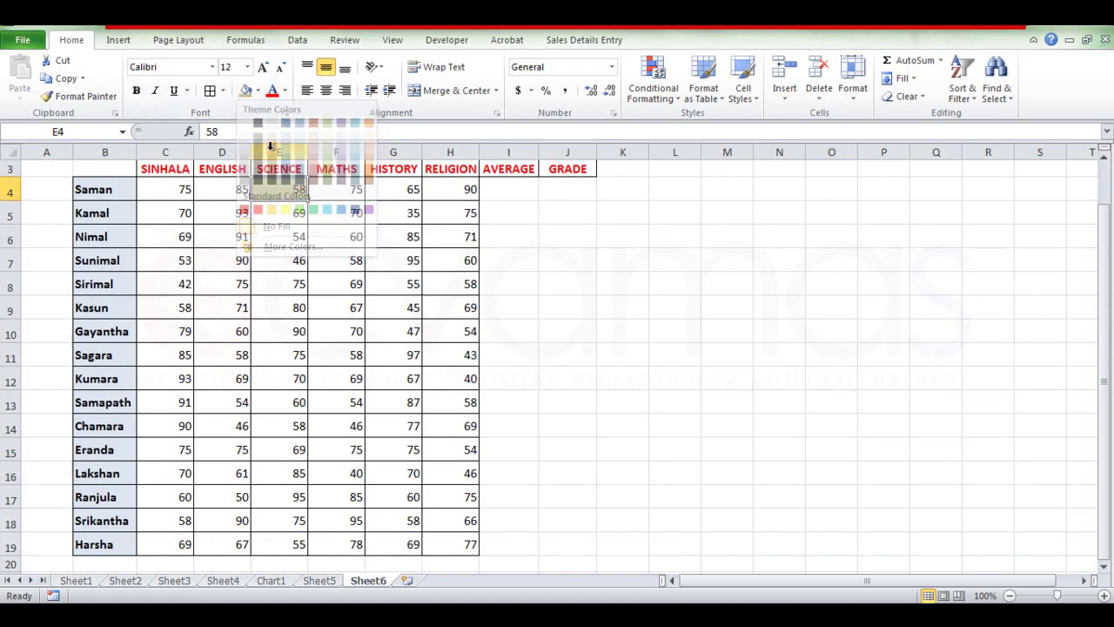
click(285, 90)
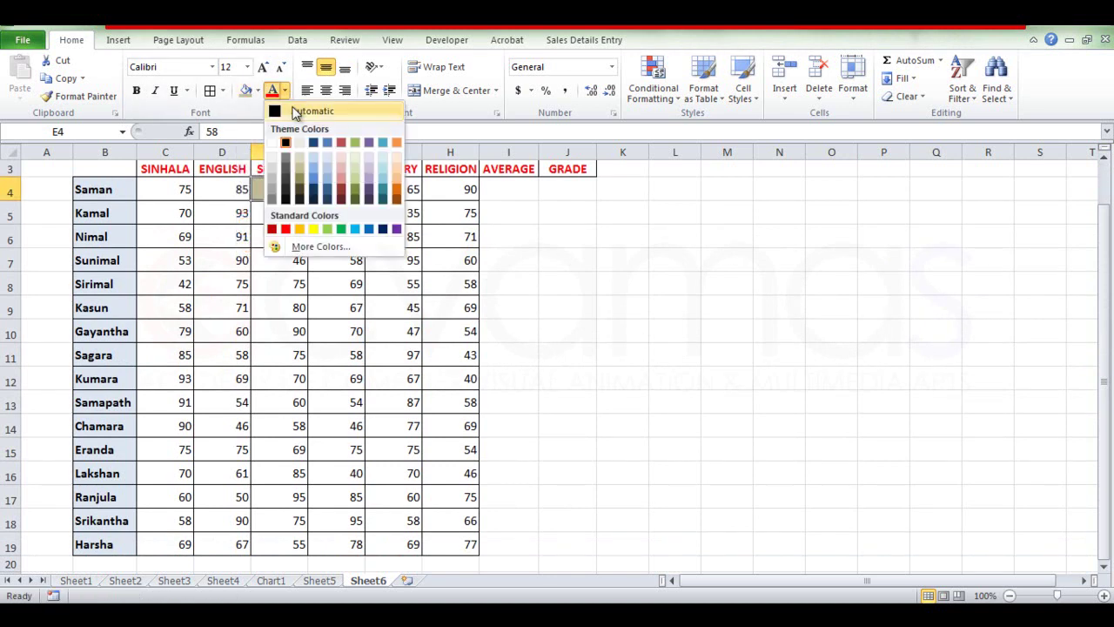
click(299, 230)
click(574, 392)
key(ctrl+z)
key(ctrl+z)
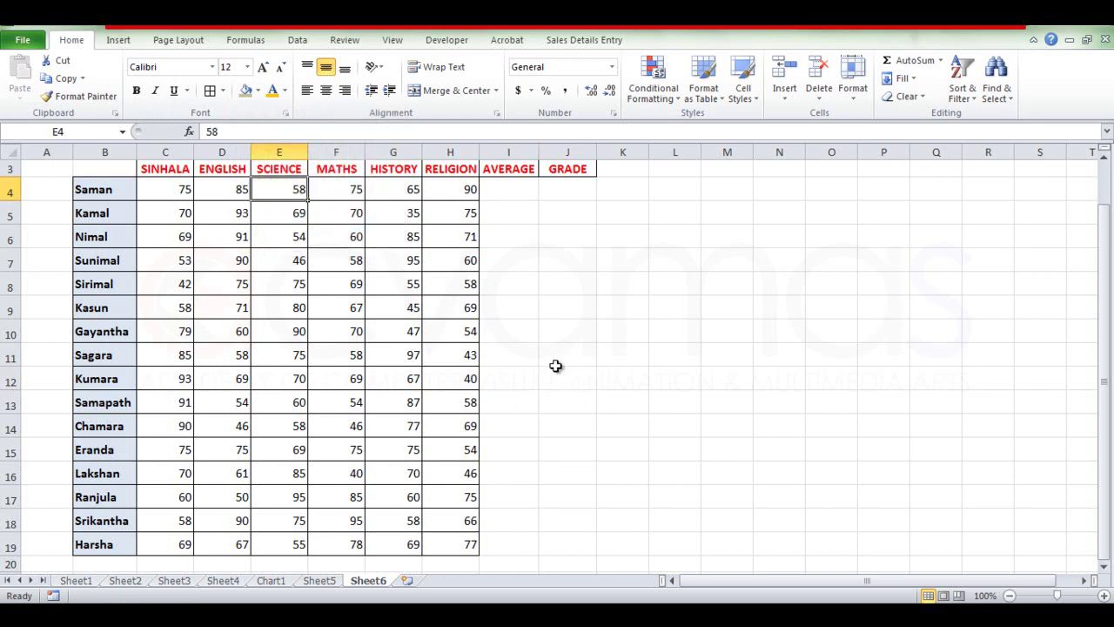
click(558, 354)
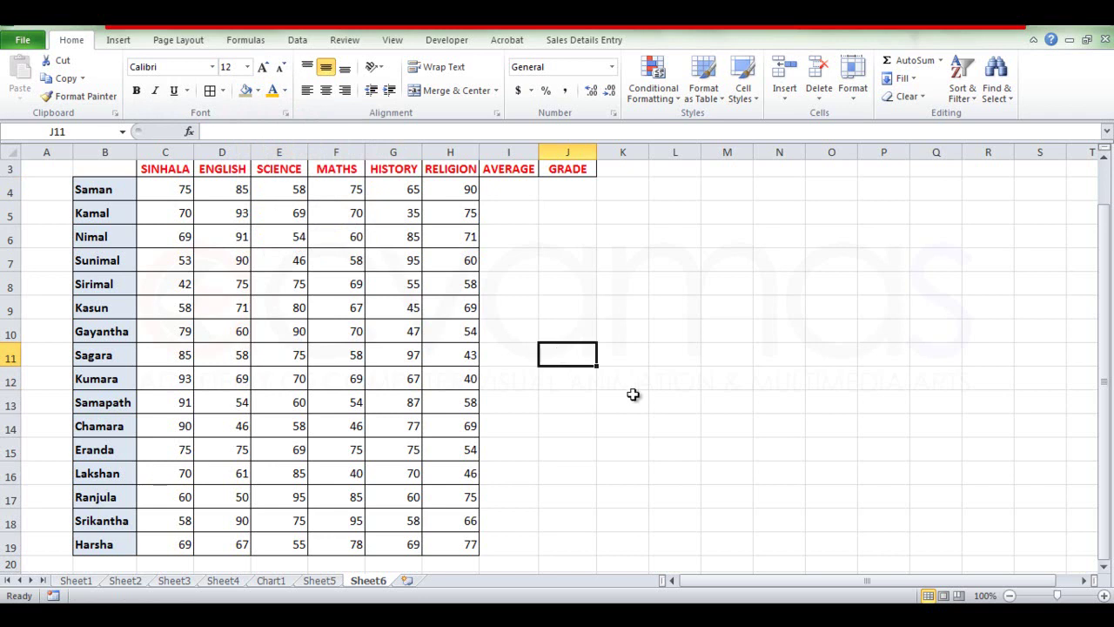
click(352, 264)
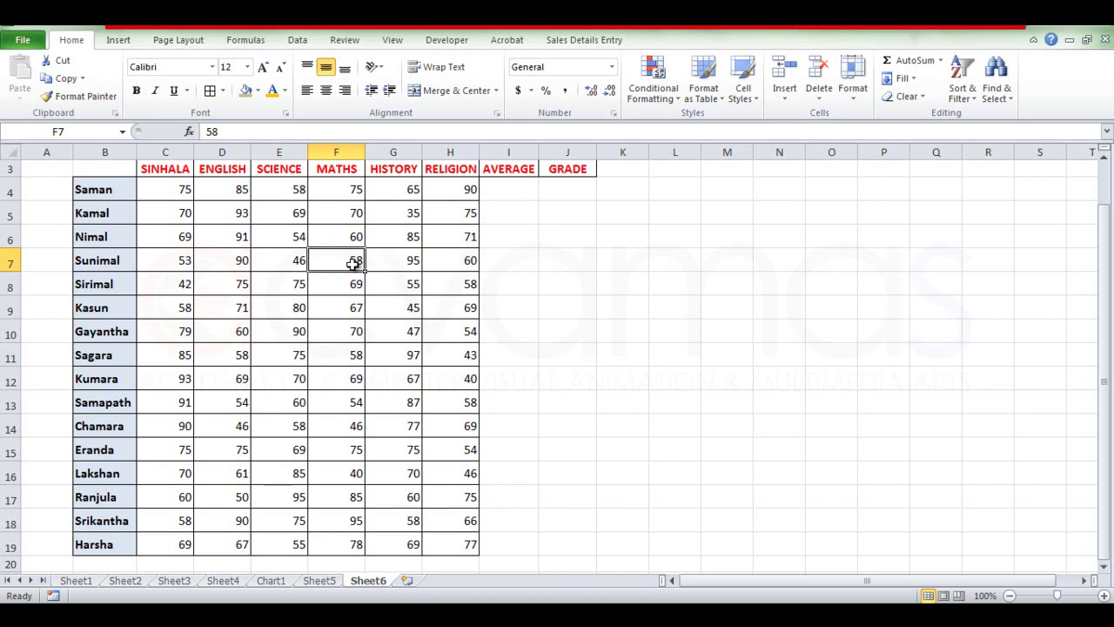
click(227, 211)
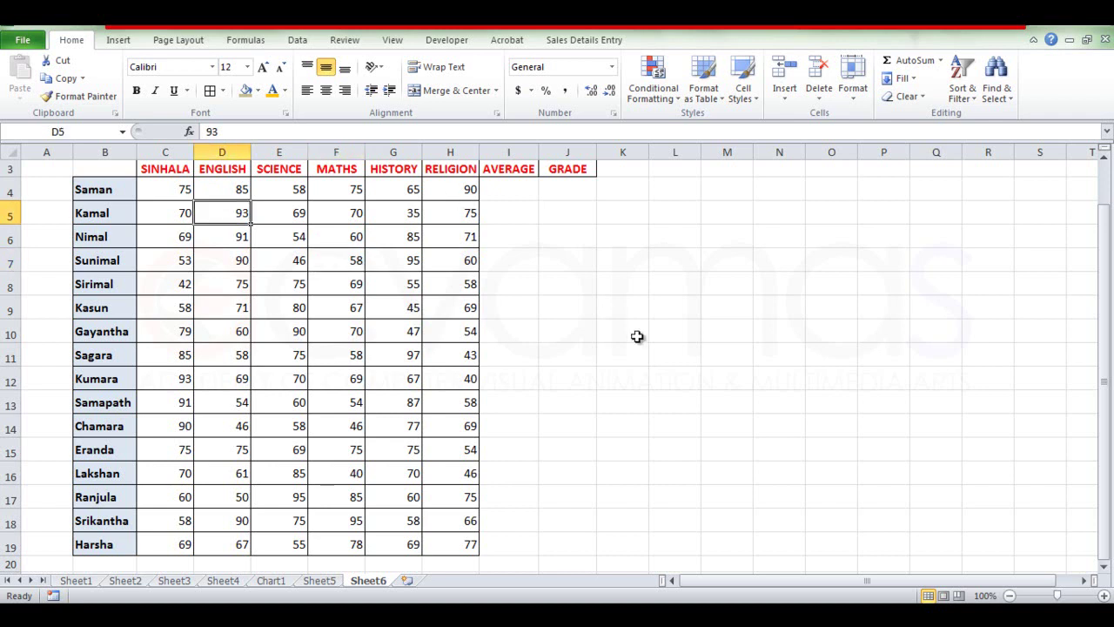
drag(1106, 311, 1106, 287)
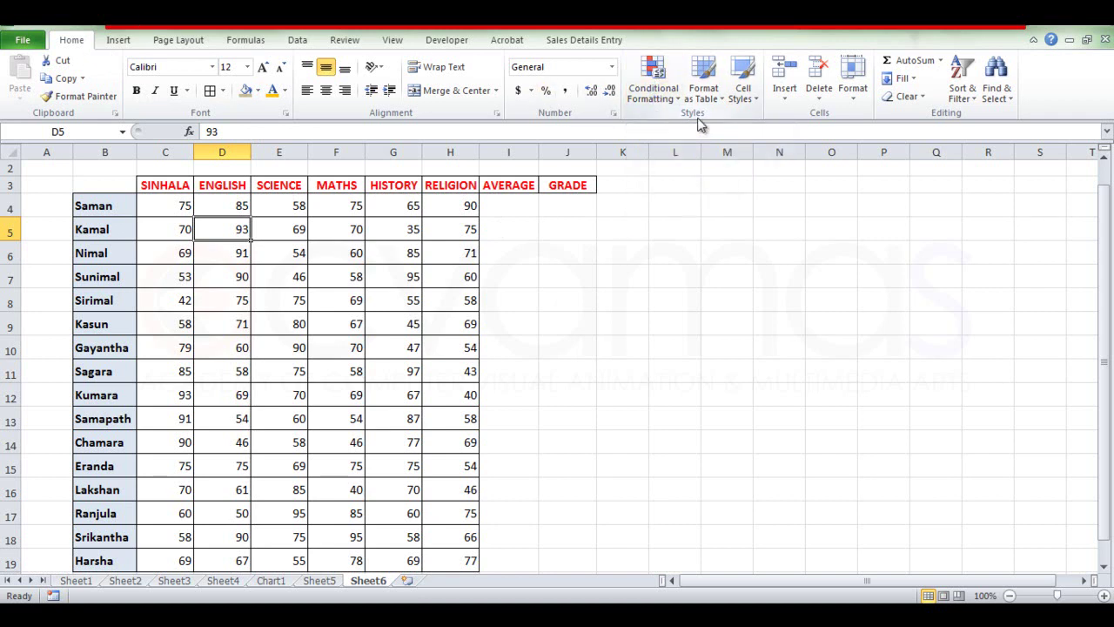
click(672, 102)
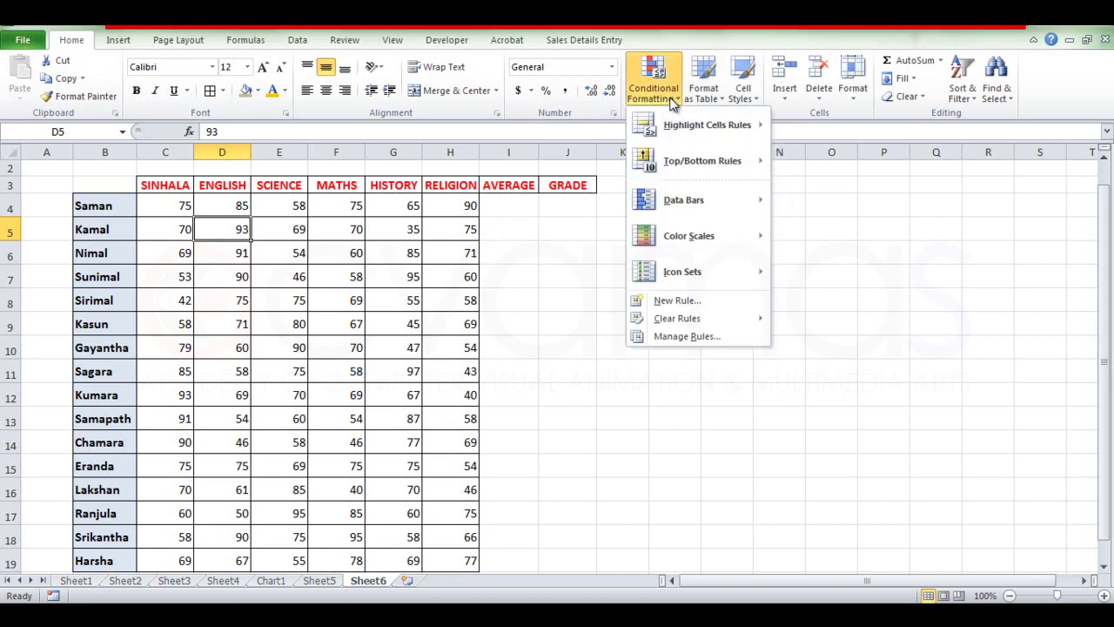
mouse_move(702, 128)
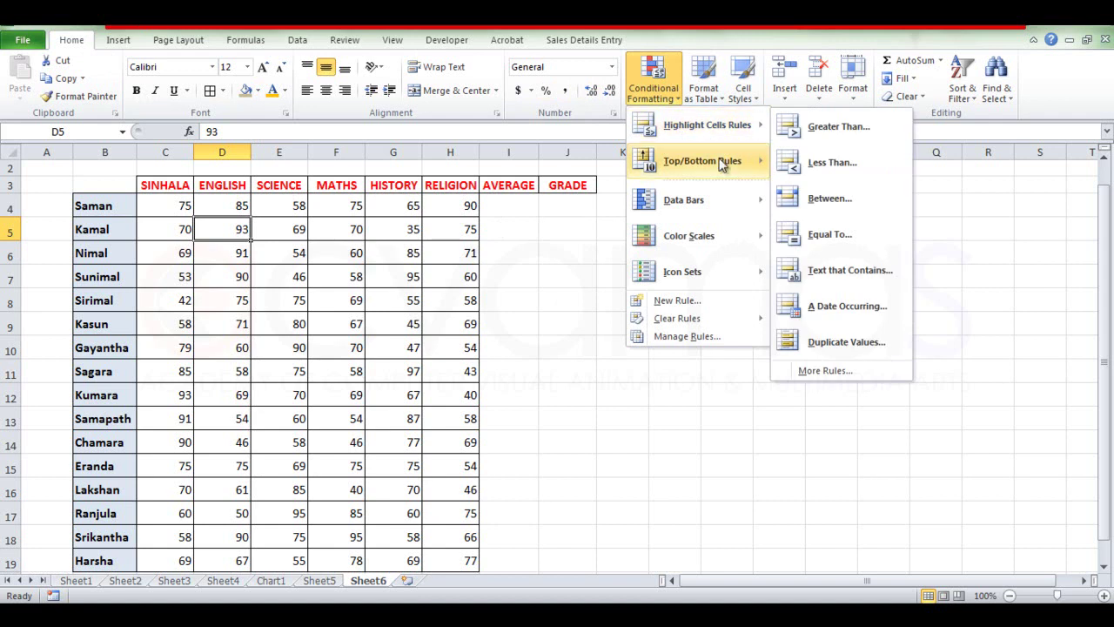
mouse_move(726, 165)
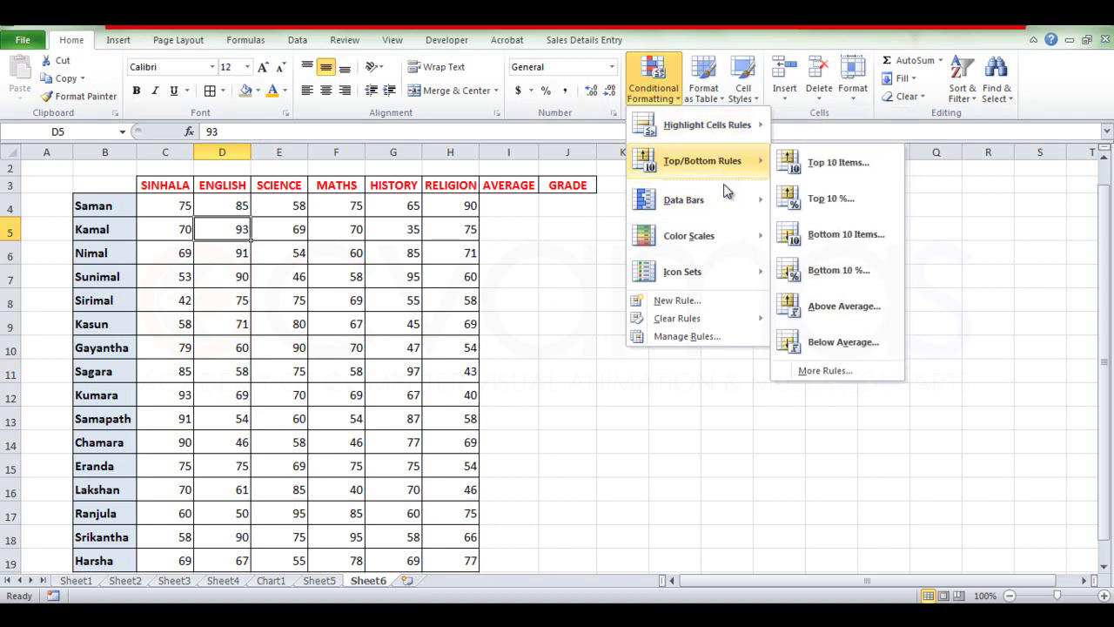
mouse_move(726, 241)
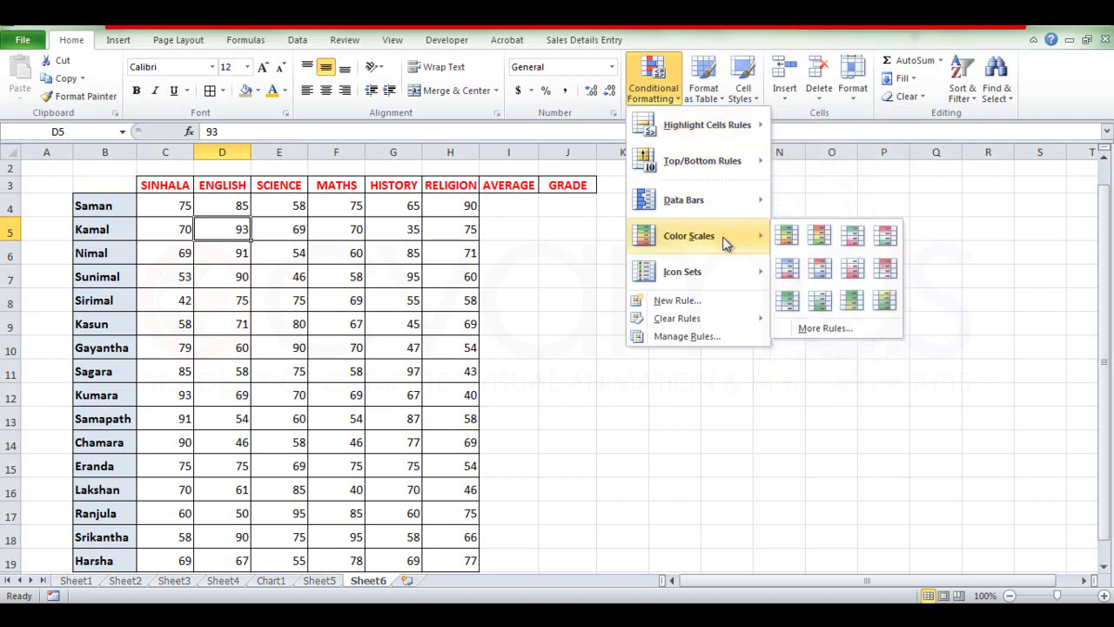
mouse_move(726, 200)
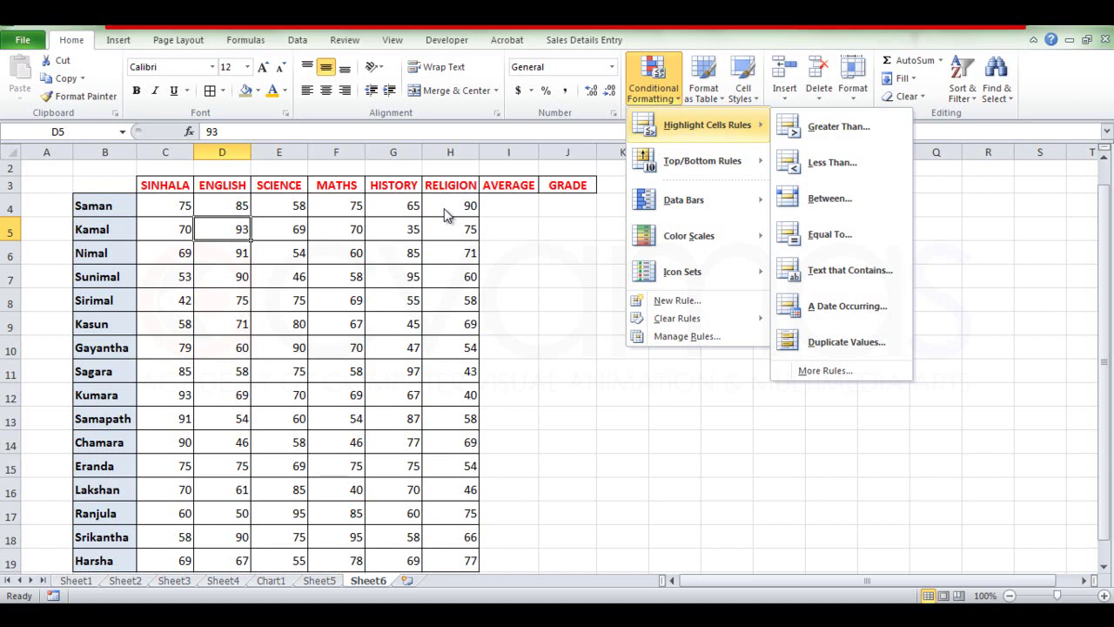
- Start a Greater Than highlight rule on the marks in C4:H19 with 75 as the threshold
click(175, 208)
drag(169, 209, 447, 500)
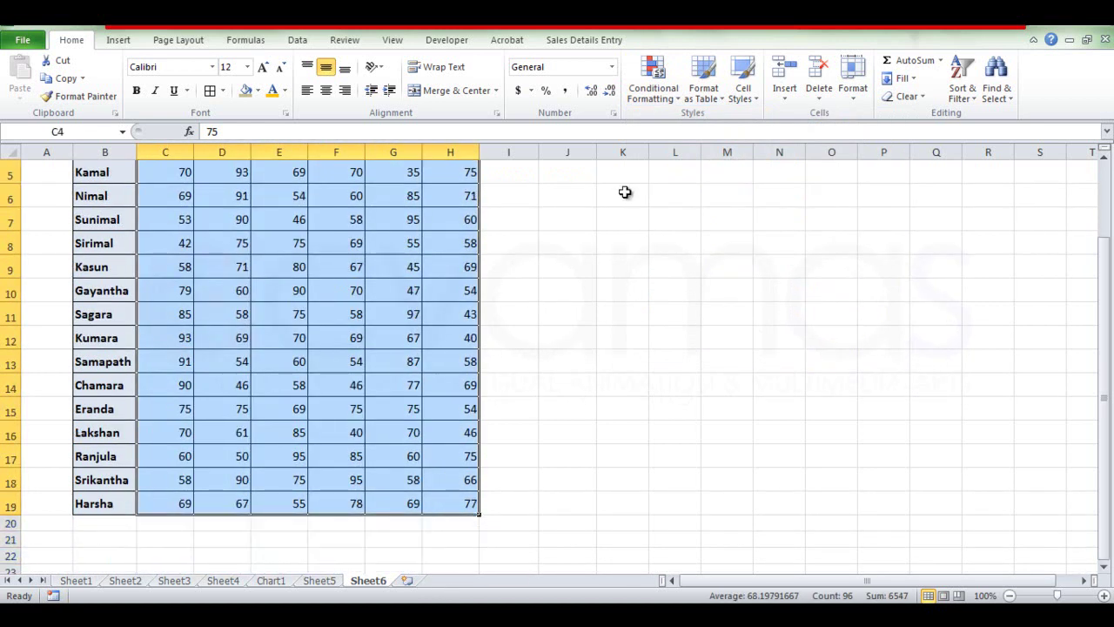
click(664, 102)
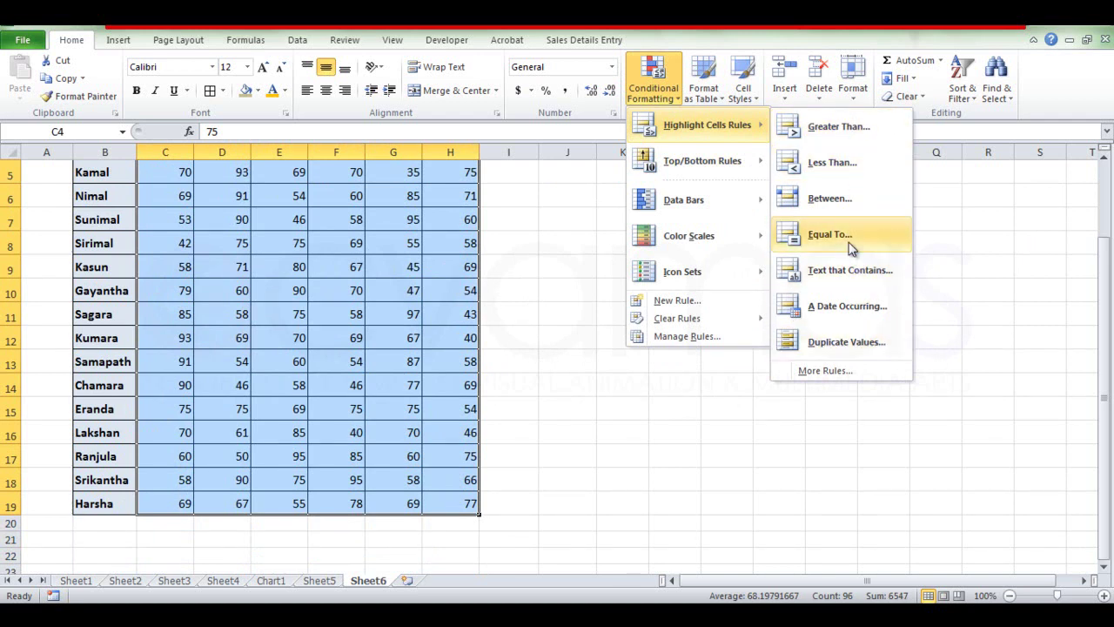
click(838, 126)
drag(521, 306, 766, 219)
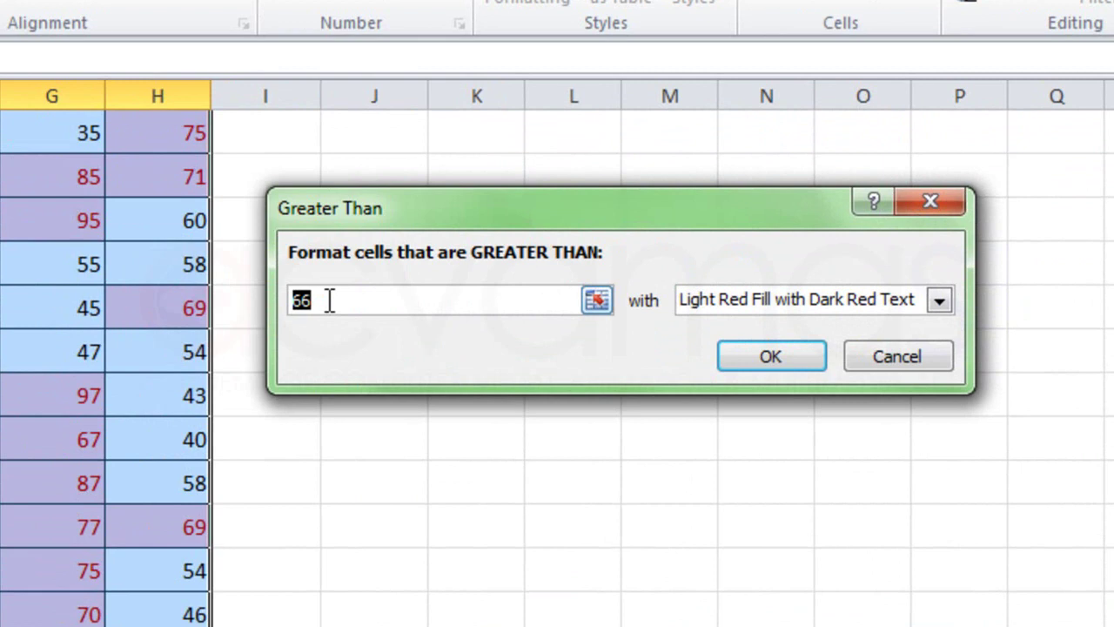
text(75)
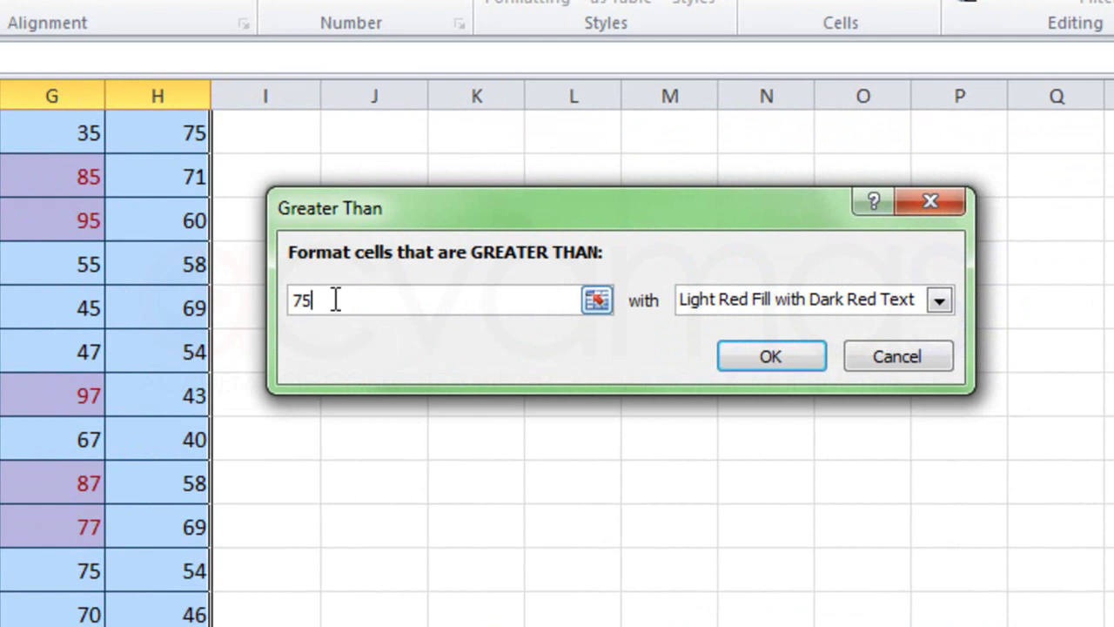
scroll(329, 300, up, 1)
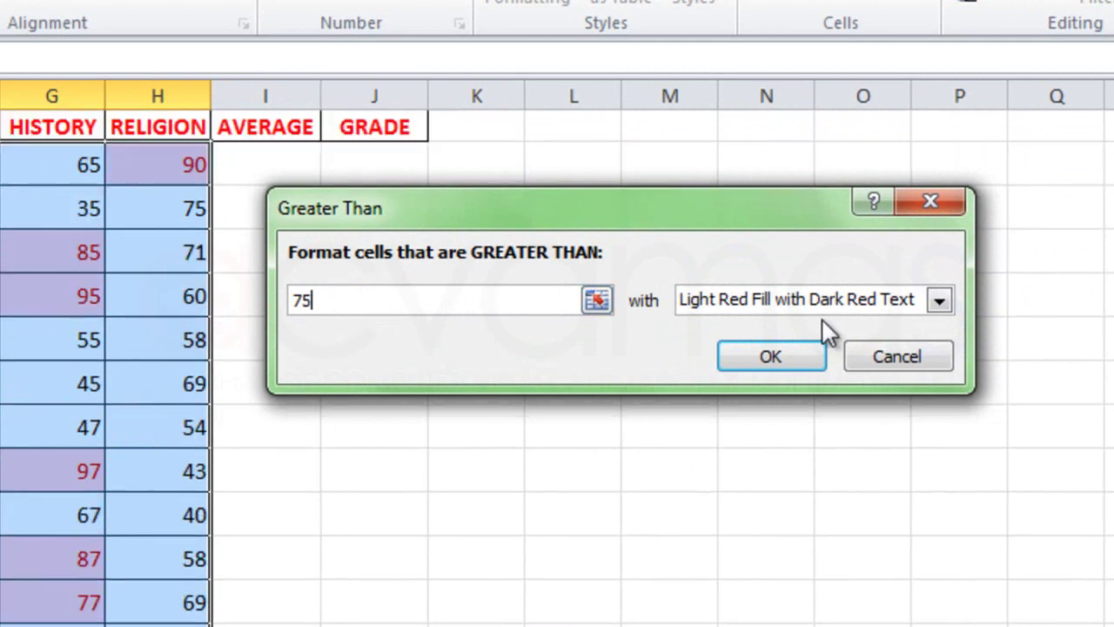
- Choose a custom format for the Greater Than rule with a bold font in standard red
click(940, 300)
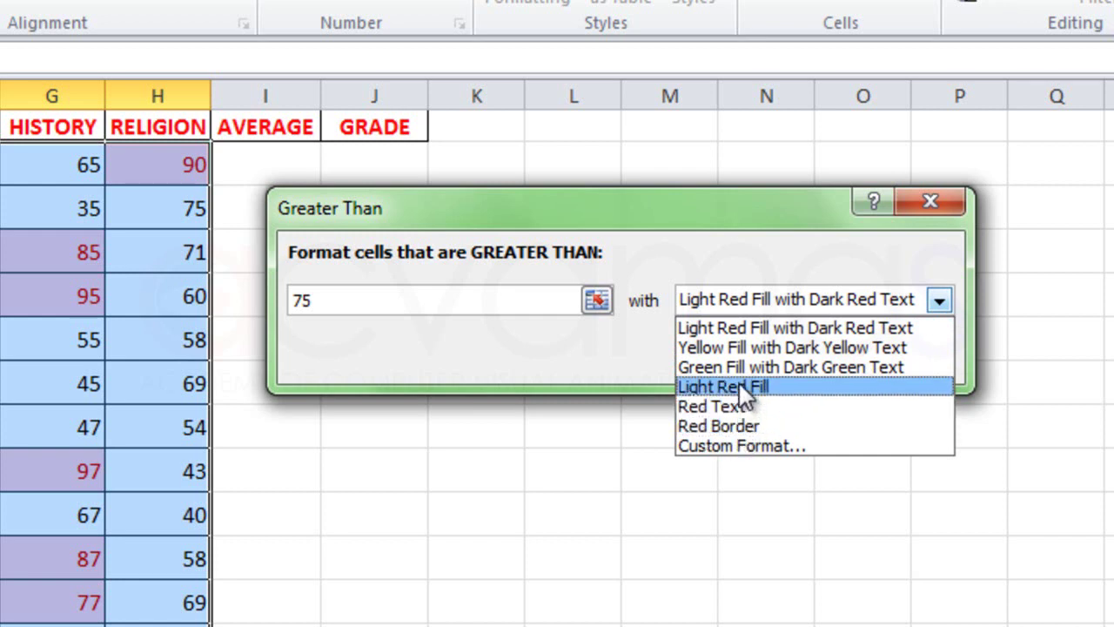
click(742, 446)
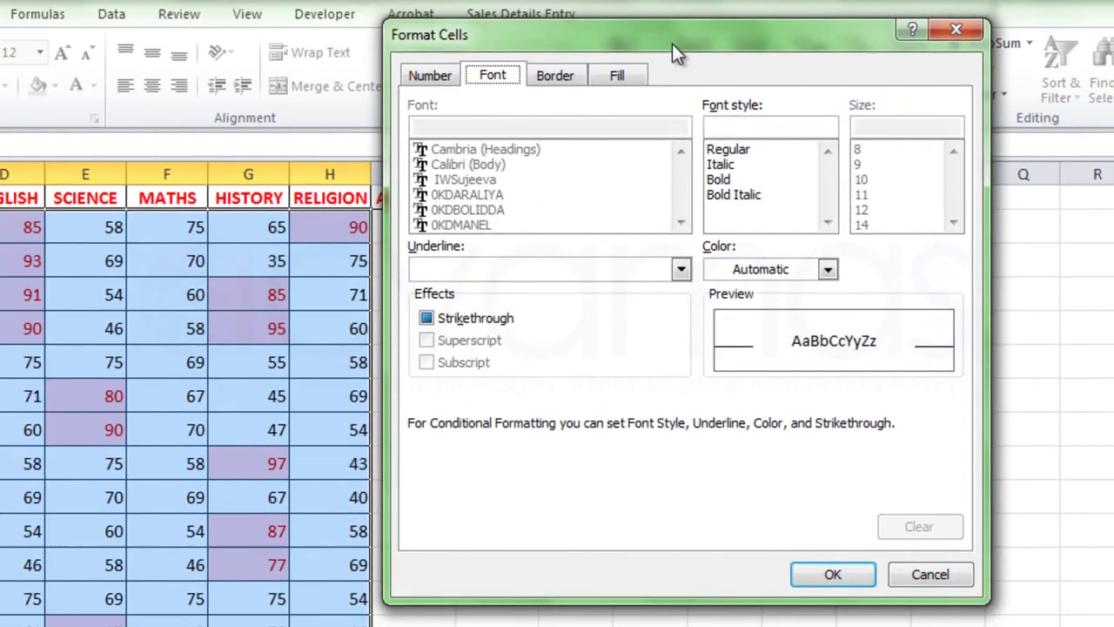
drag(672, 44, 780, 169)
click(833, 300)
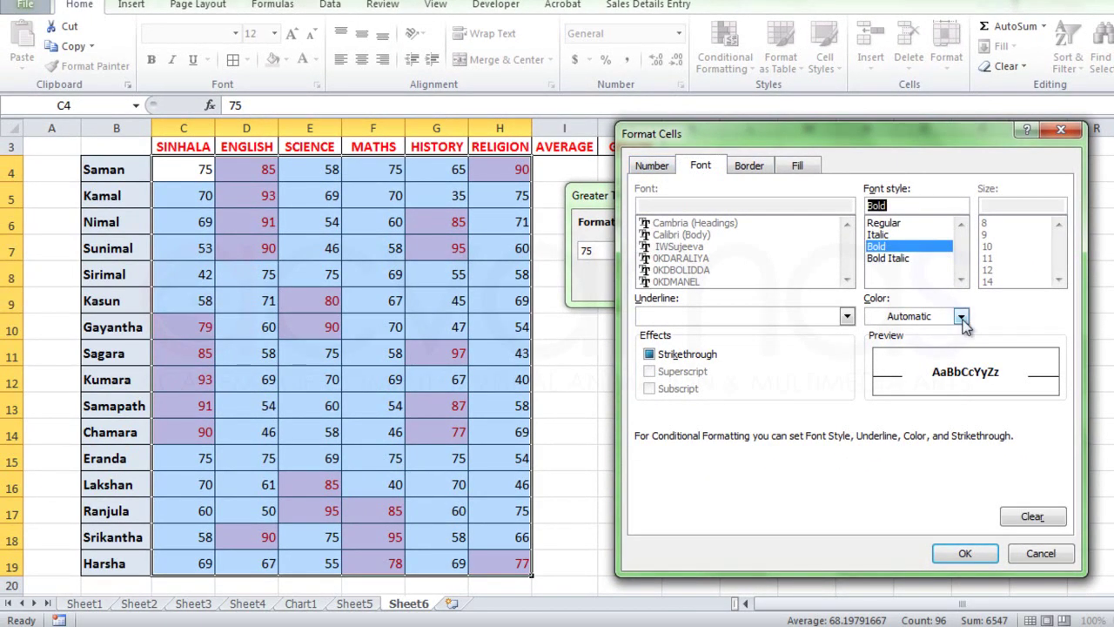
click(935, 384)
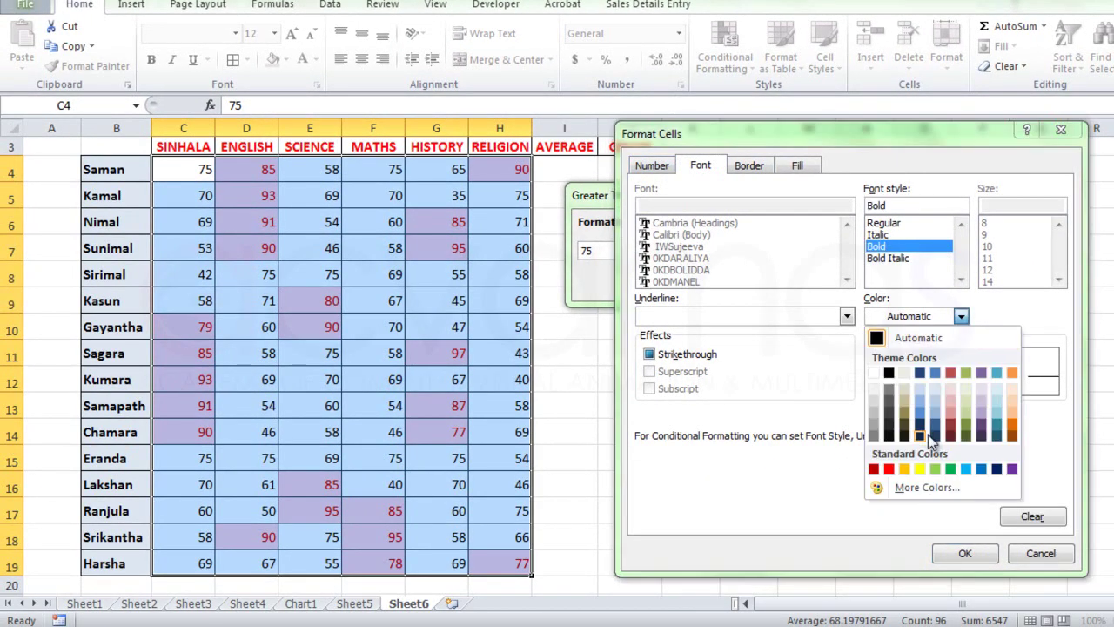
click(888, 468)
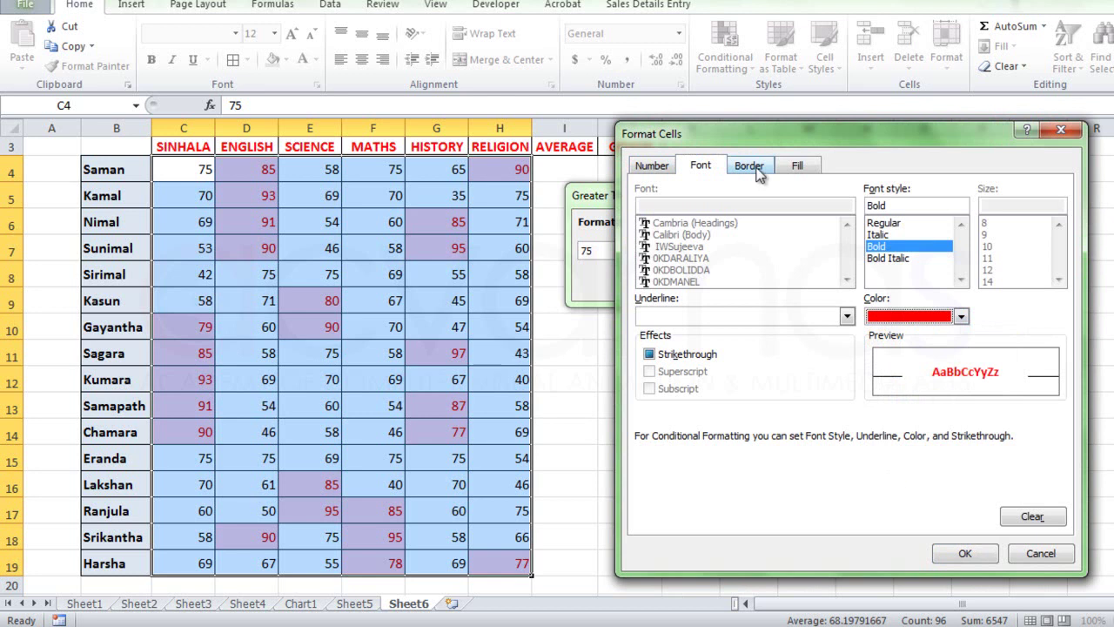
- Give the custom format a yellow fill and an outline border, and apply the rule to the marks
click(807, 165)
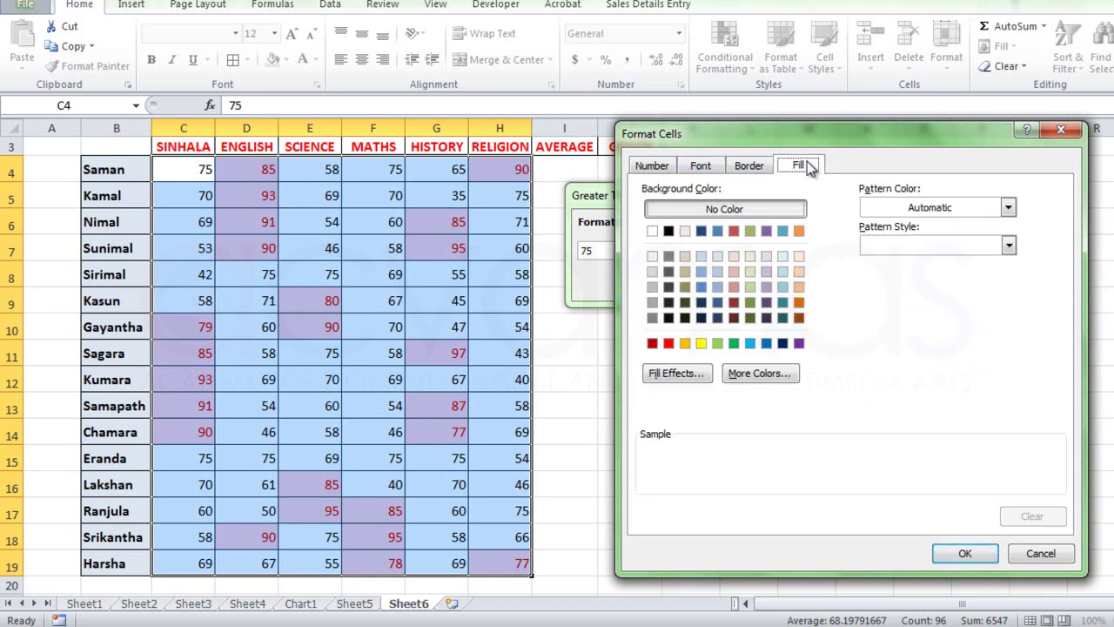
click(702, 342)
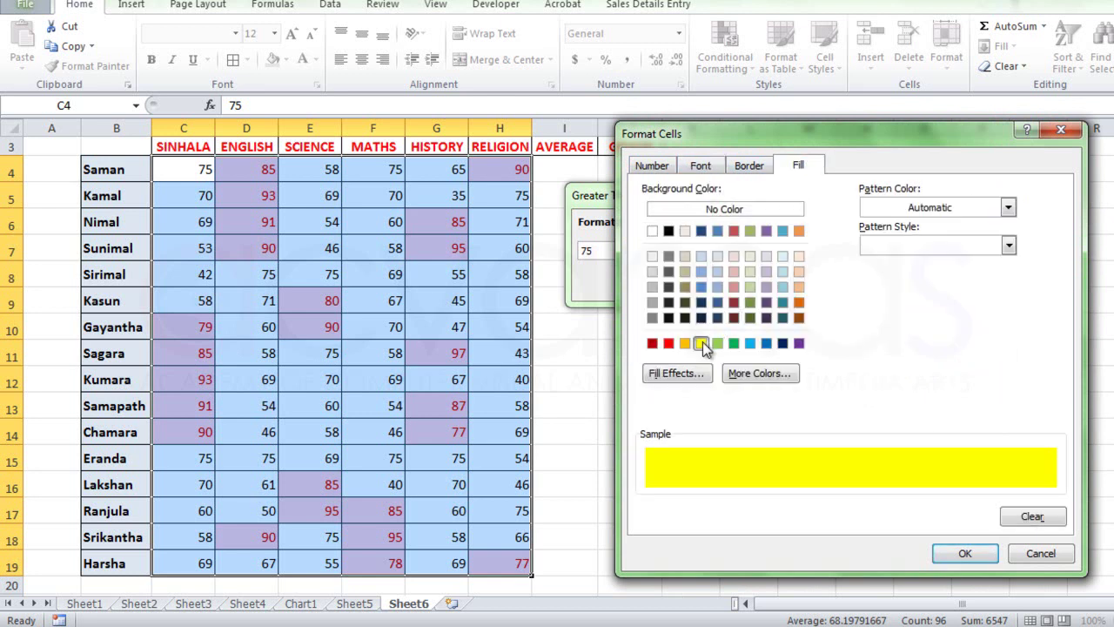
click(759, 170)
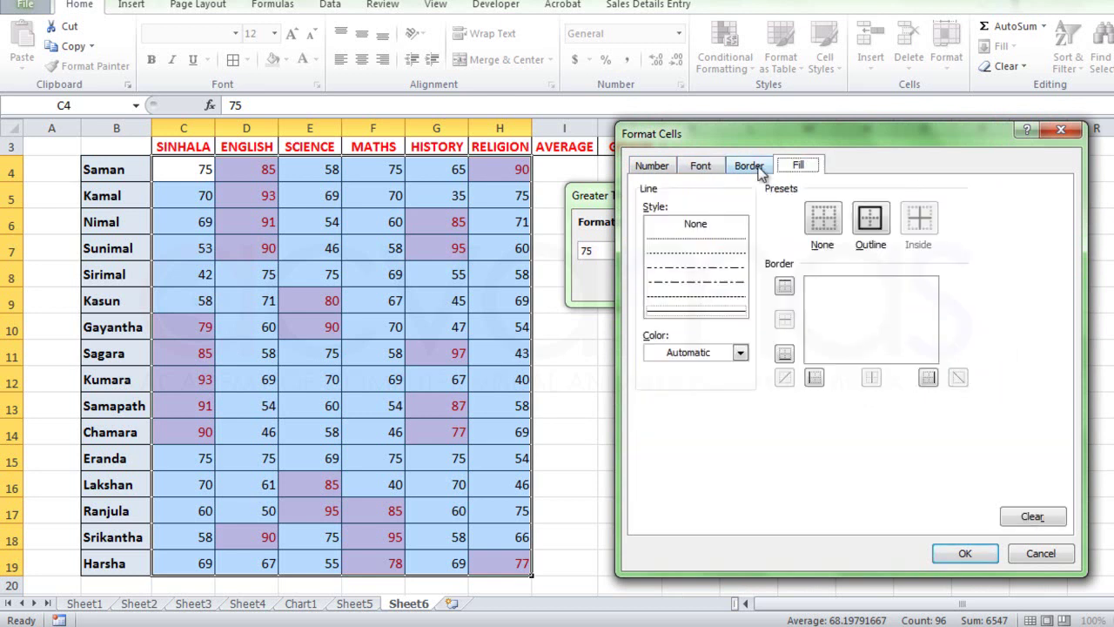
click(729, 310)
click(871, 217)
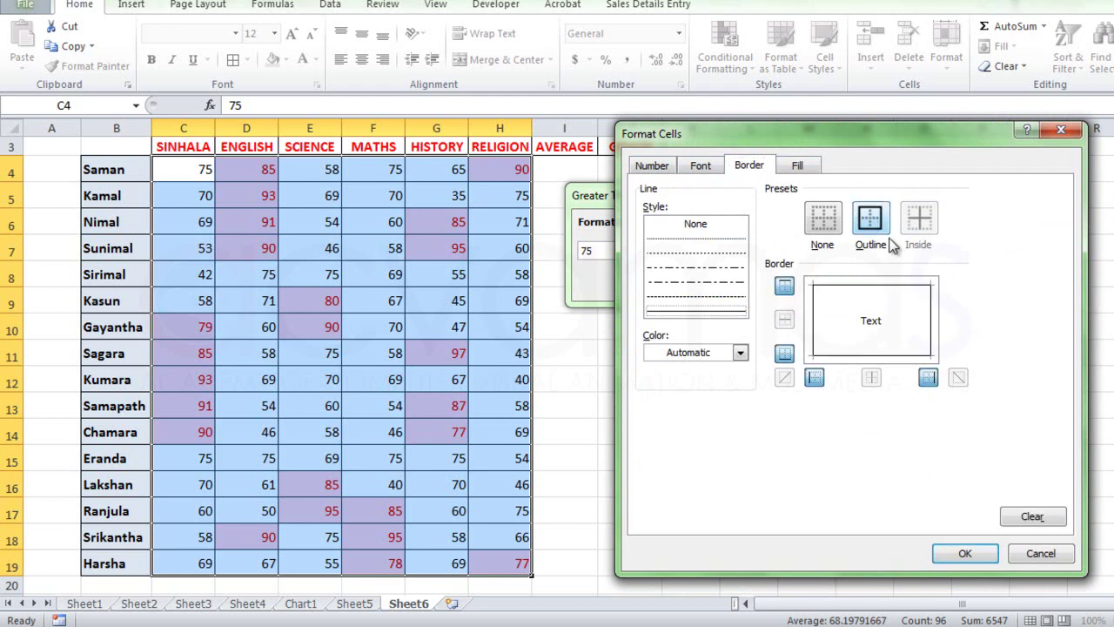
click(966, 554)
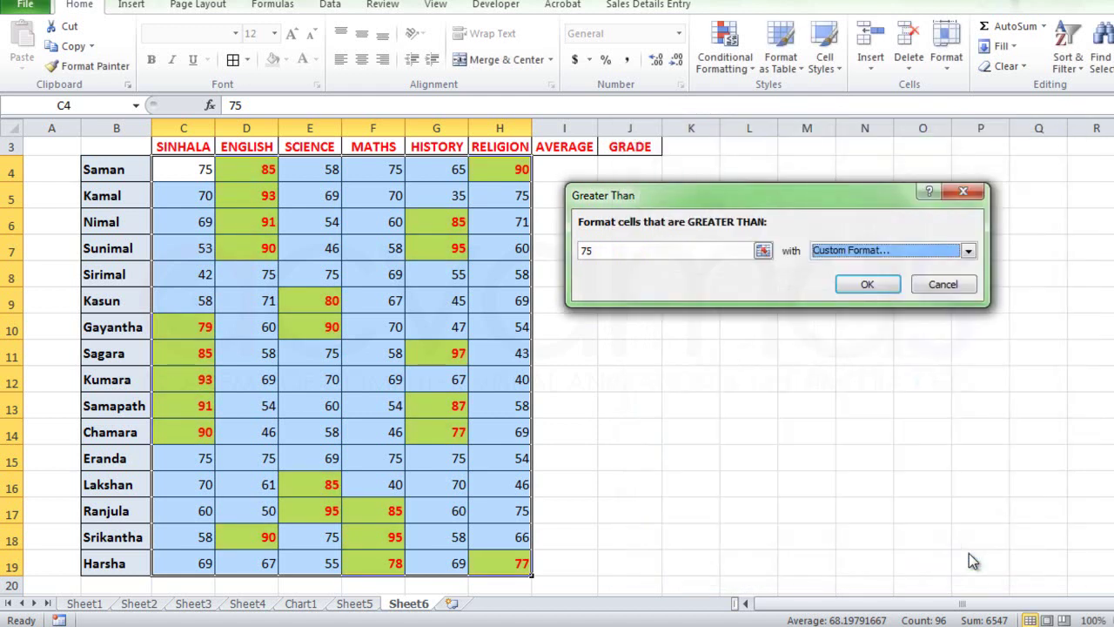
click(867, 286)
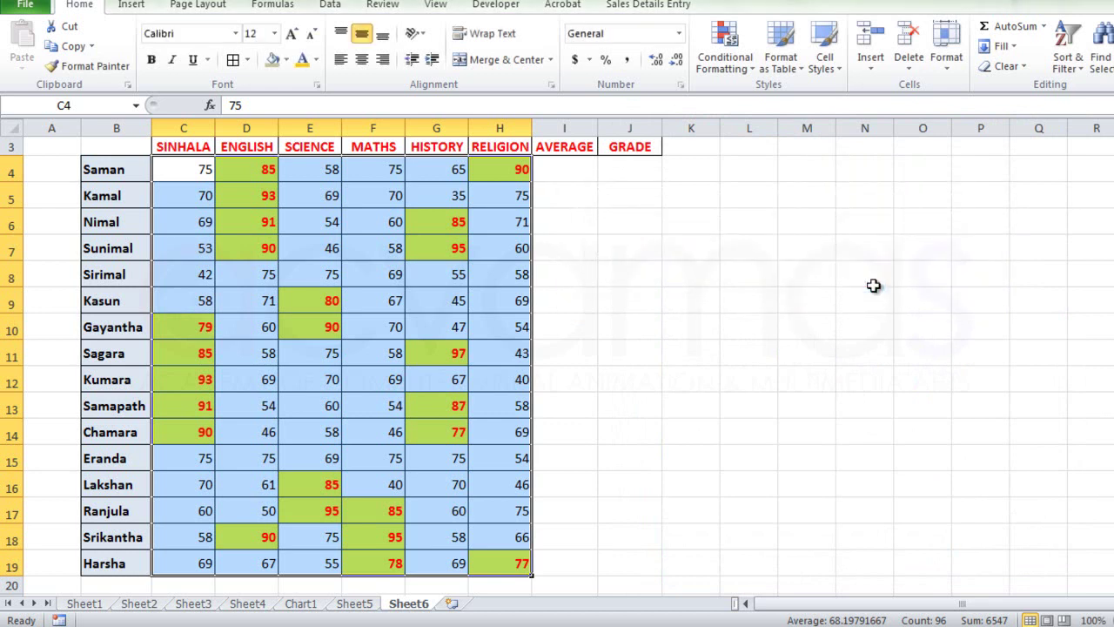
click(673, 361)
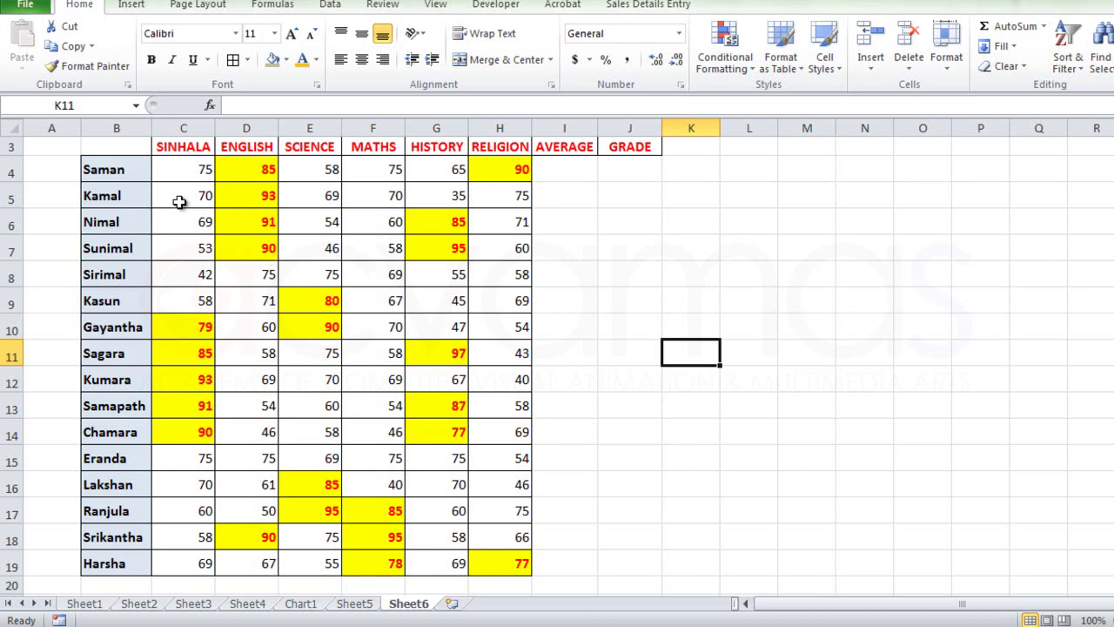
- Add green gradient-fill data bars to all the marks in C4:H19
drag(174, 171, 511, 565)
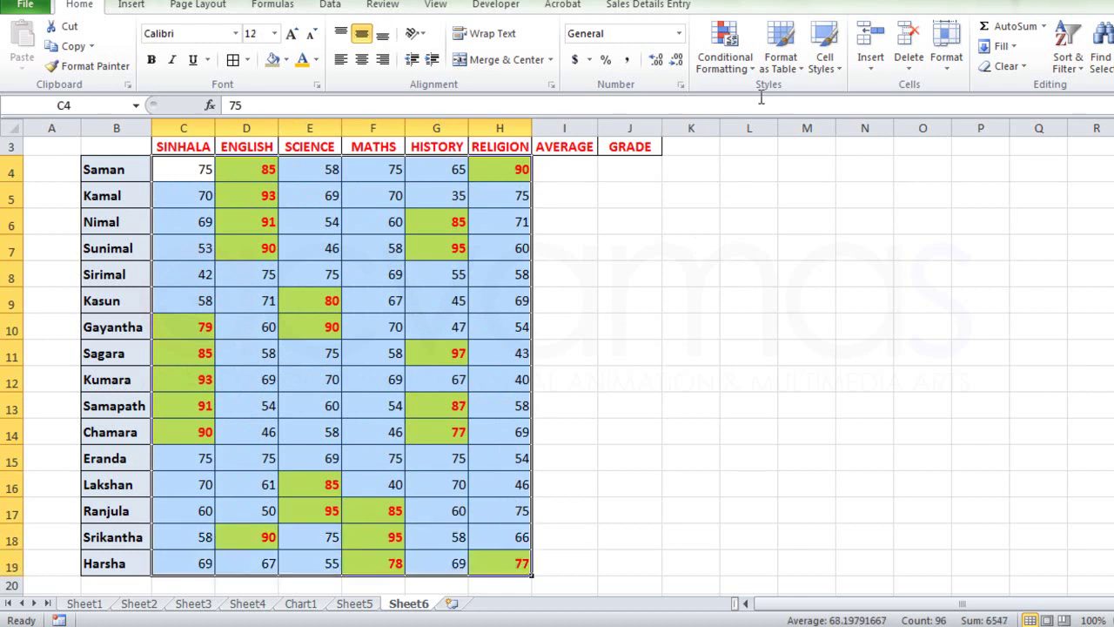
click(743, 65)
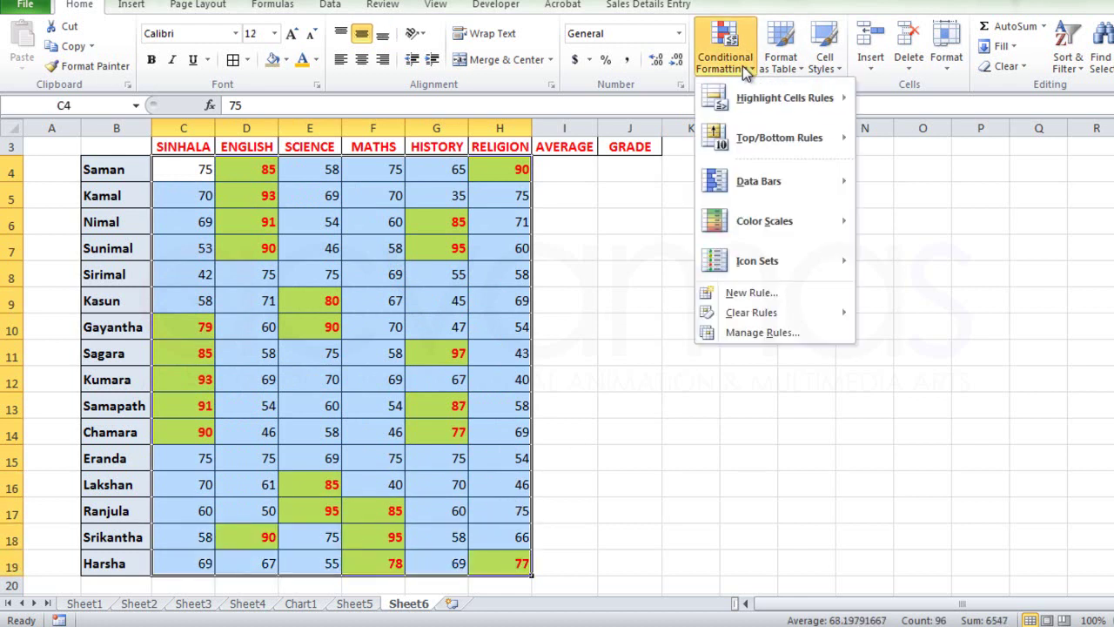
mouse_move(795, 181)
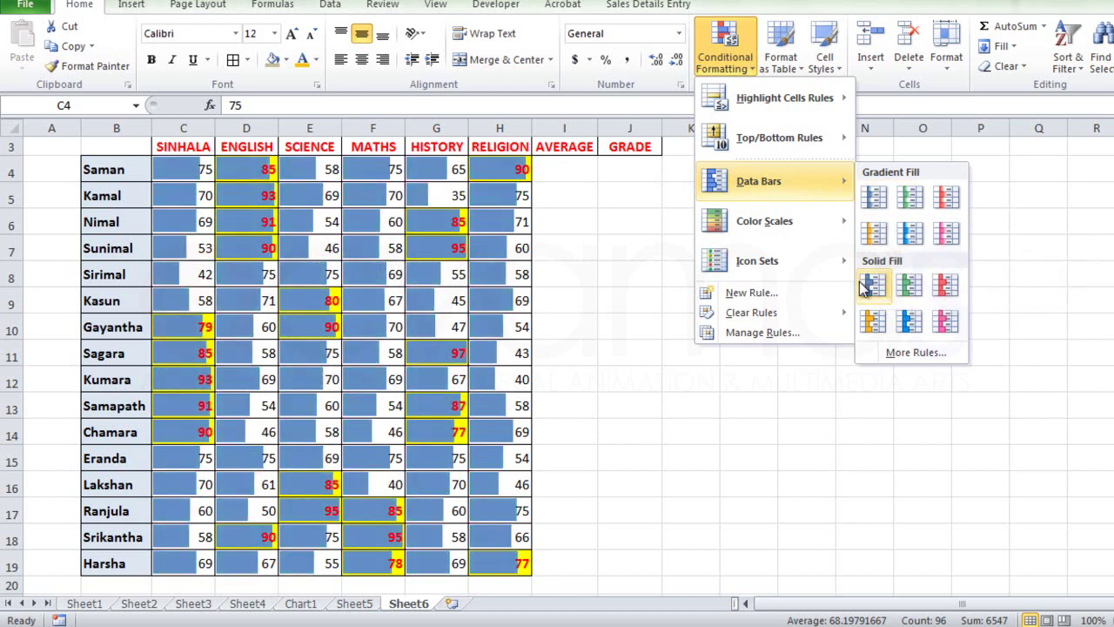
click(908, 194)
click(616, 425)
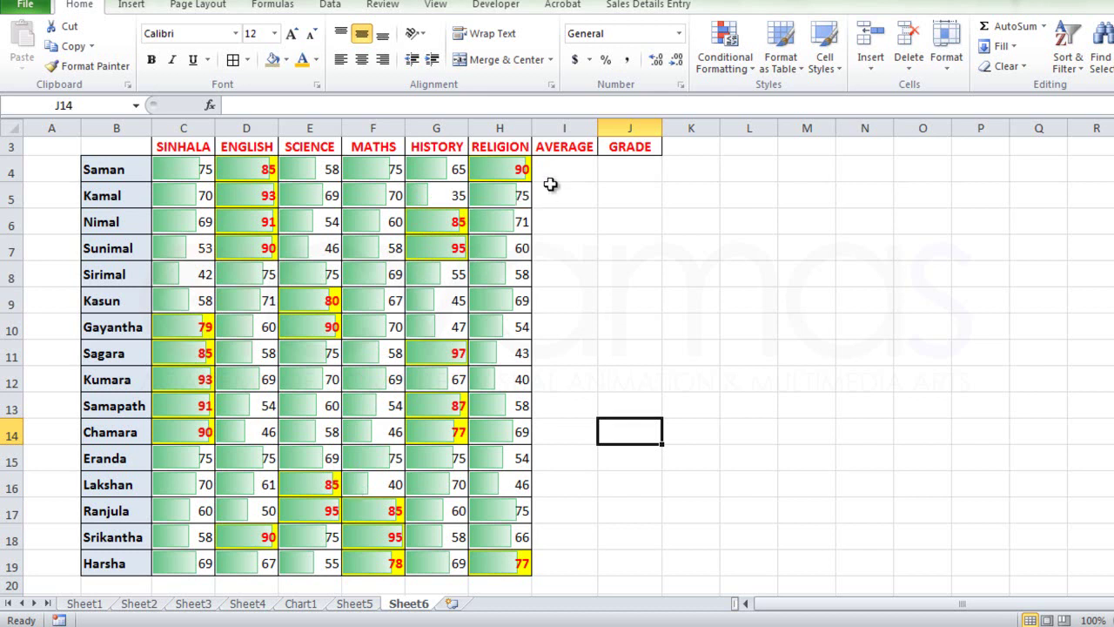
- Calculate each student's average with =AVERAGE(C4:H4) in I4 and fill the formula down to I19
click(572, 170)
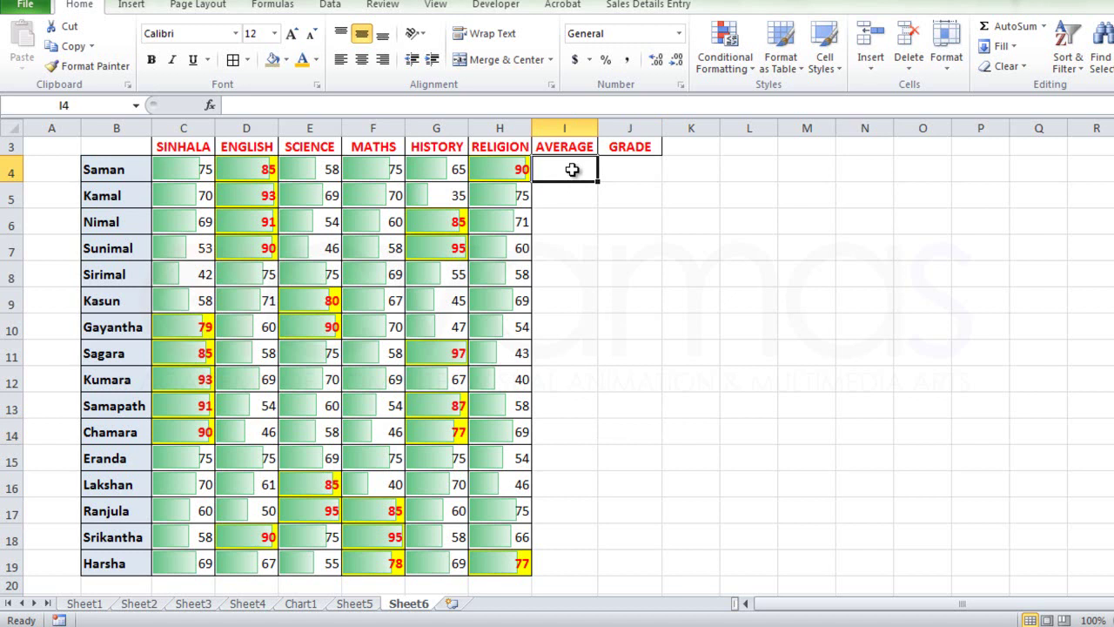
text(=AV)
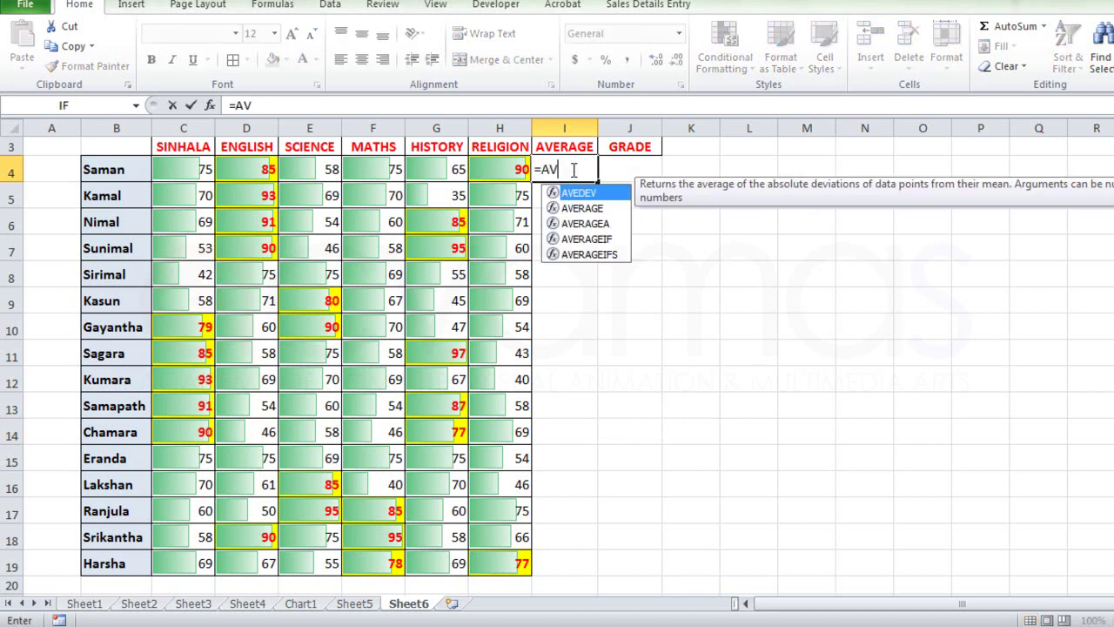
double_click(582, 208)
drag(187, 170, 500, 169)
text())
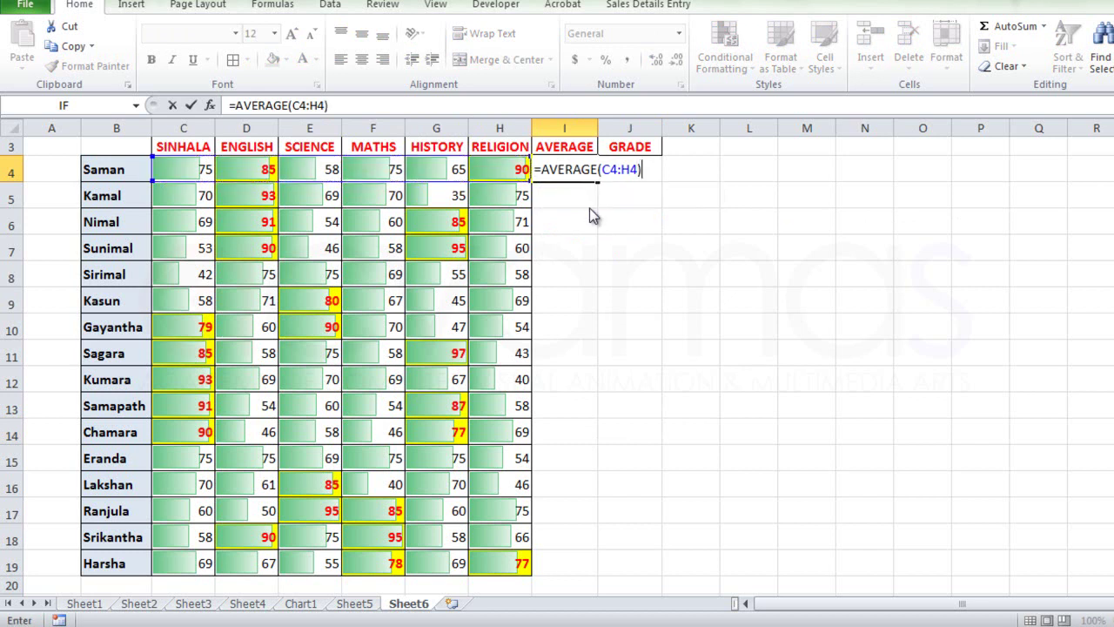
key(Return)
key(Up)
drag(597, 182, 597, 576)
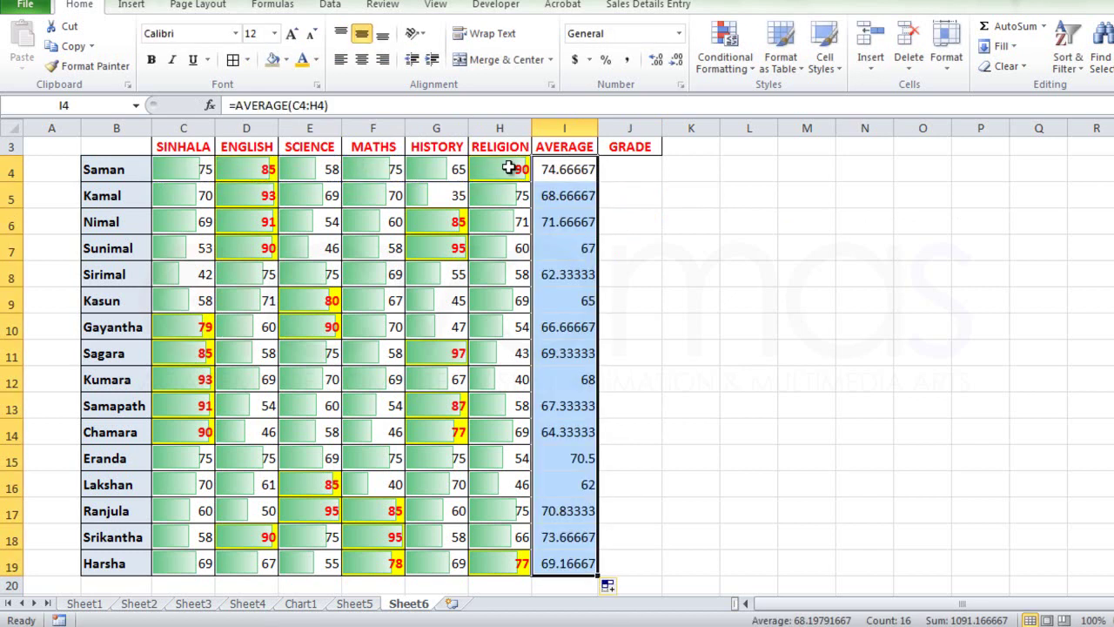
- Autofit the AVERAGE column's width and format the averages in I4:I19 to one decimal place
double_click(597, 128)
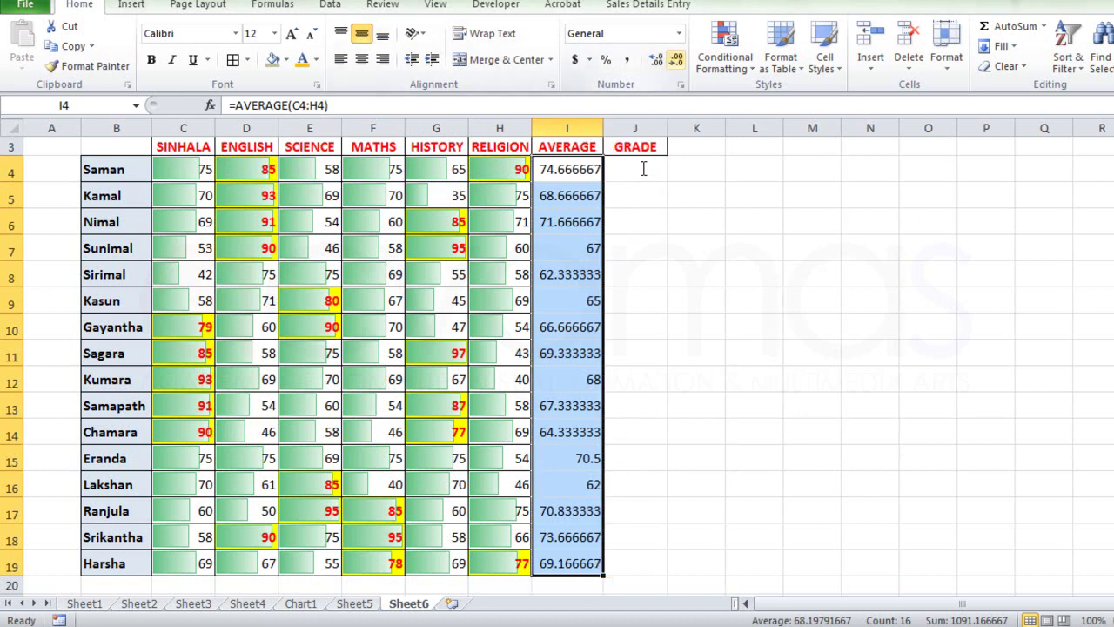
key(alt+h)
key(9)
key(alt+h)
key(9)
key(9)
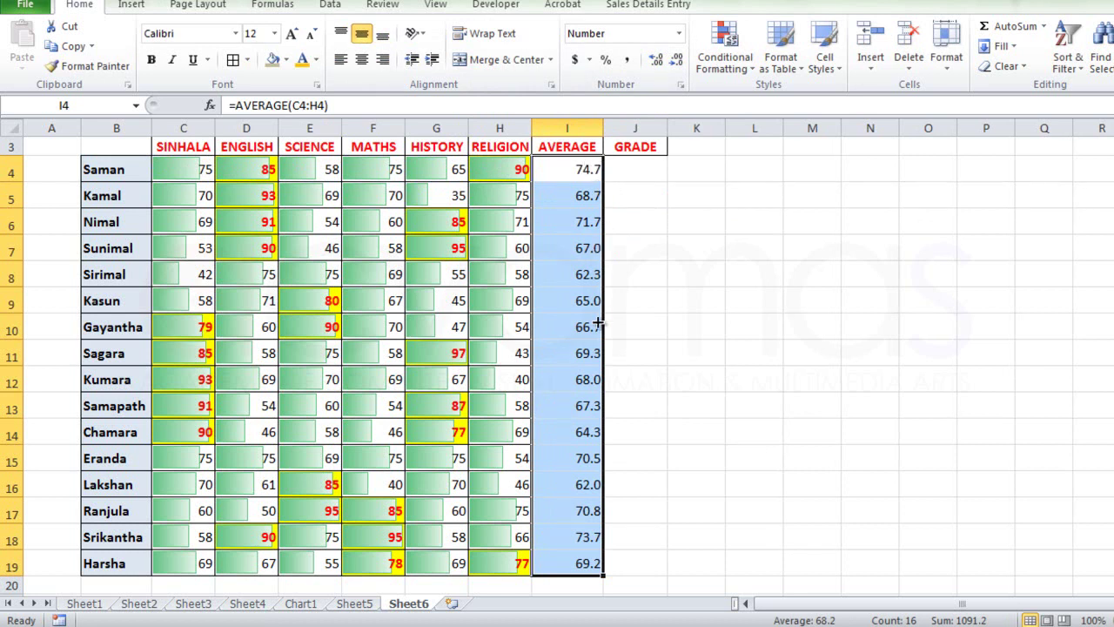
key(shift+BackSpace)
- Begin an IF formula in J4 that gives grade "A" when the average in I4 is greater than 75
key(Right)
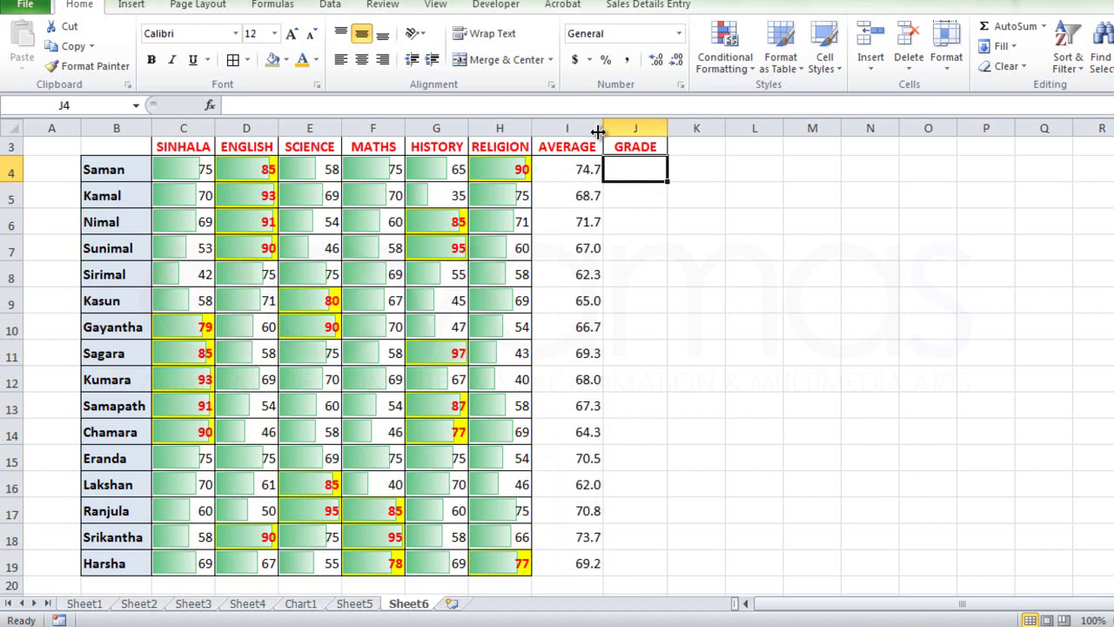
text(=IF()
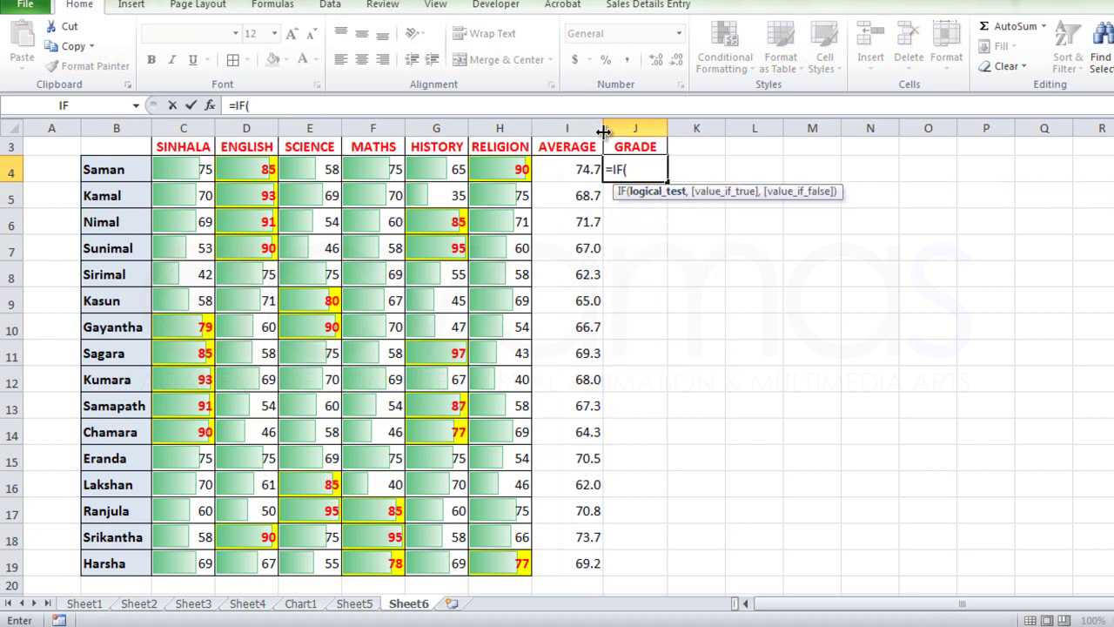
key(Left)
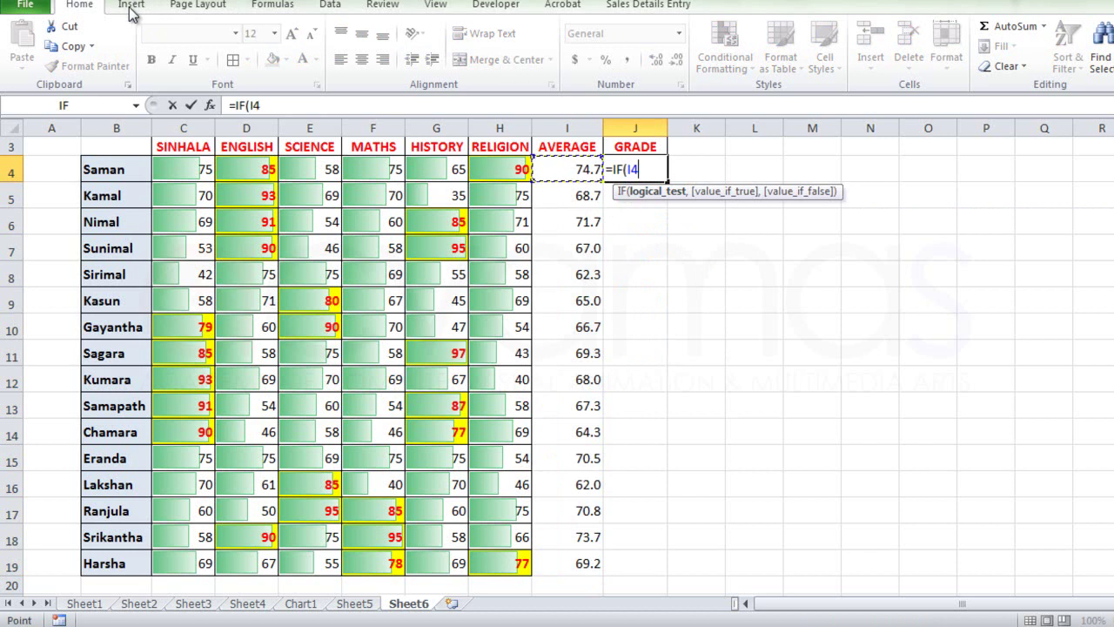
text(>)
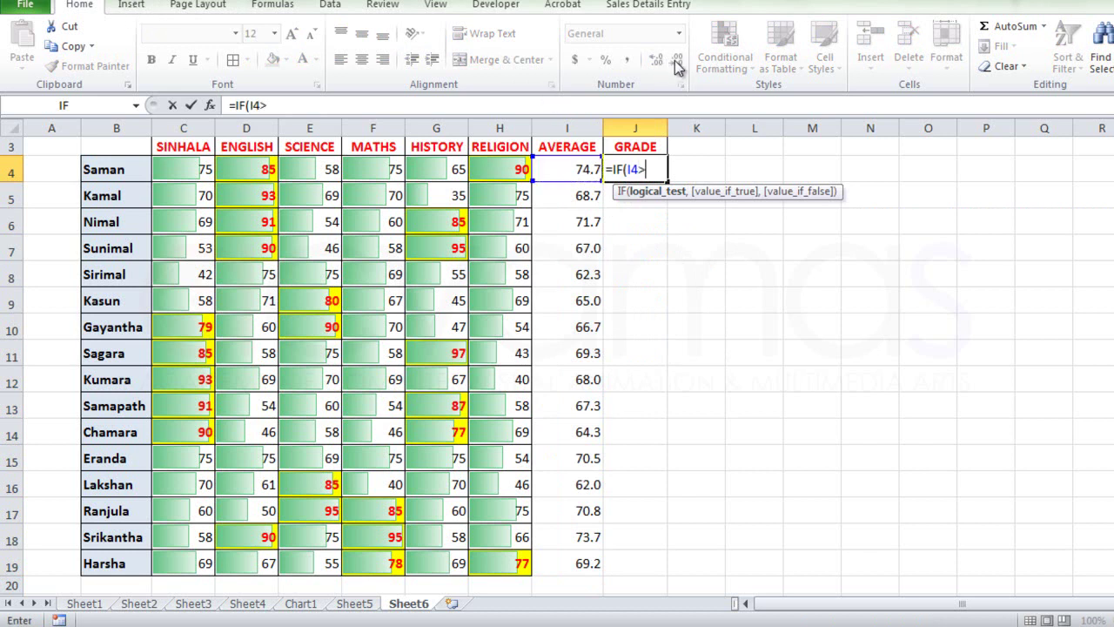
text(75,)
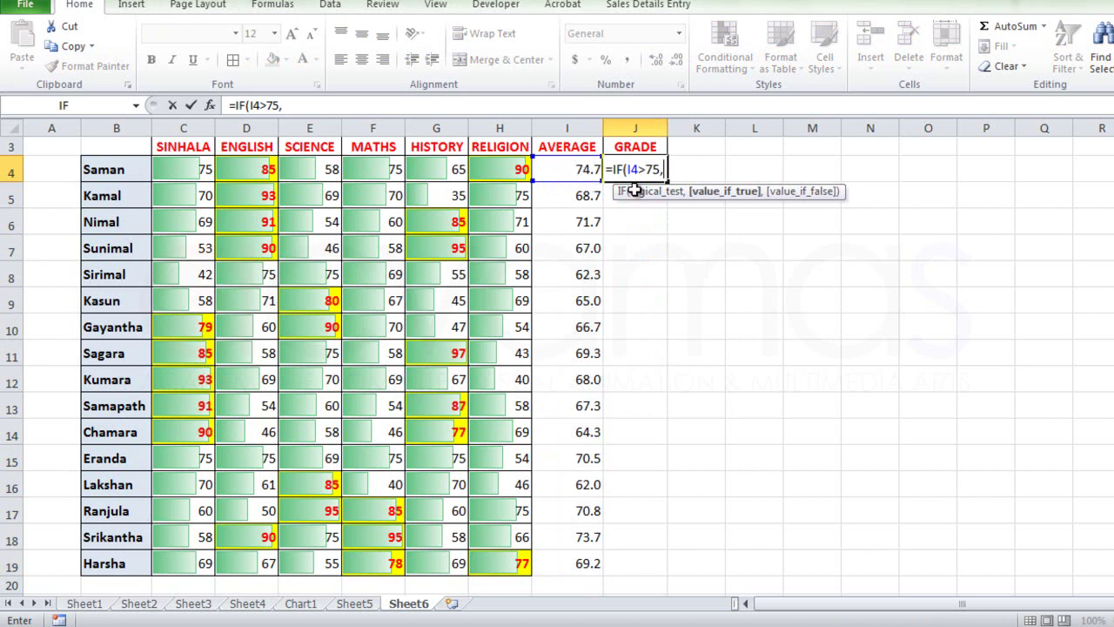
text("A)
text(")
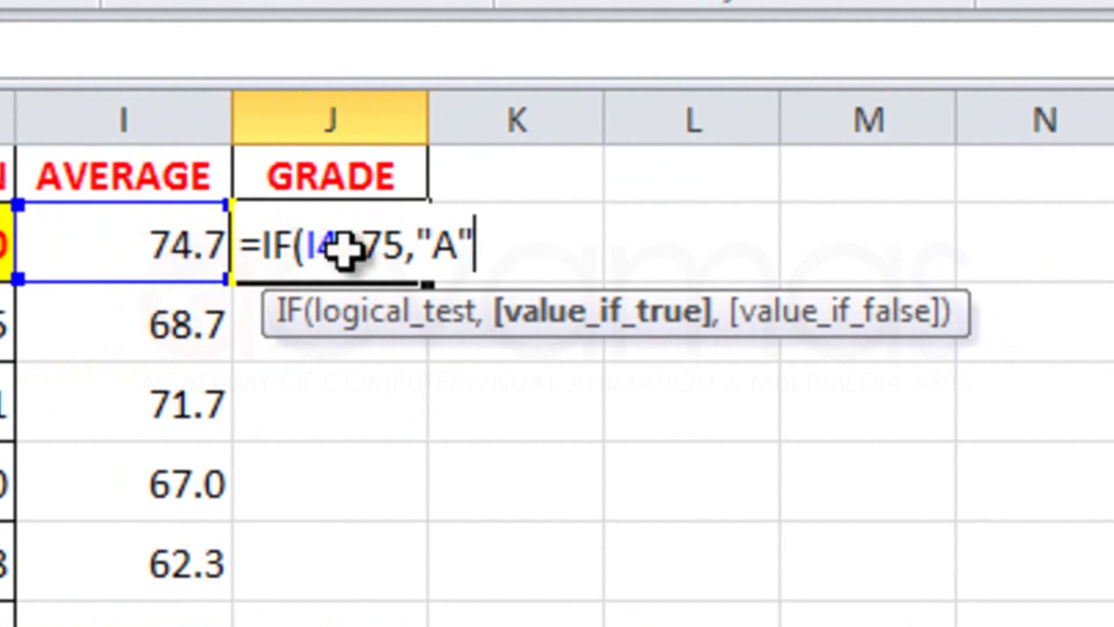
text(,)
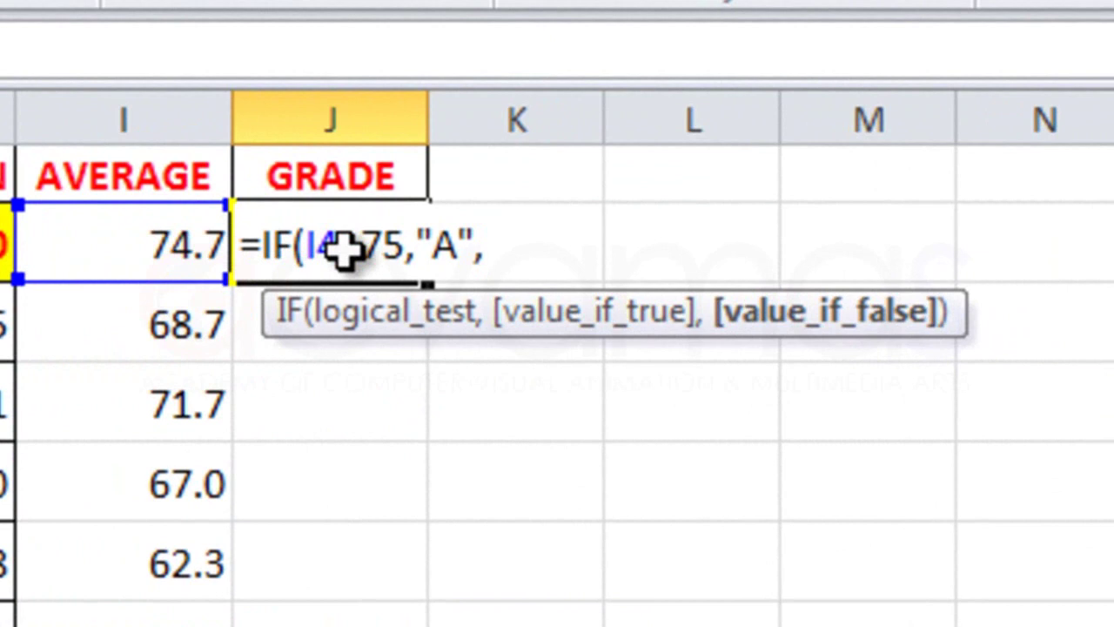
- Nest a second IF in the grade formula that gives "B" when I4 is greater than 65
text(if)
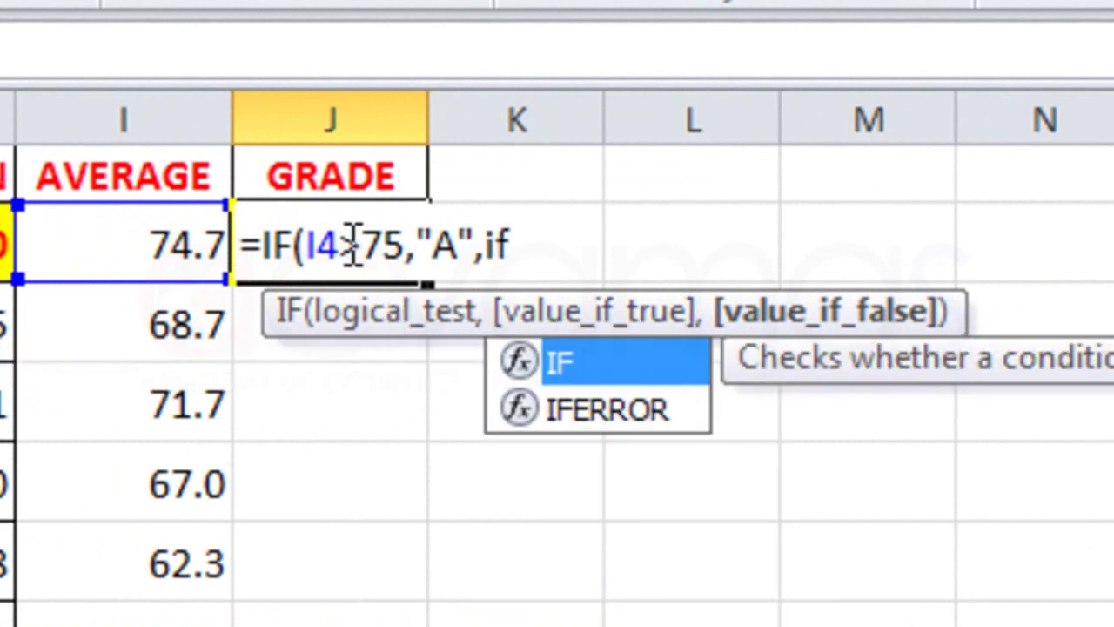
key(Tab)
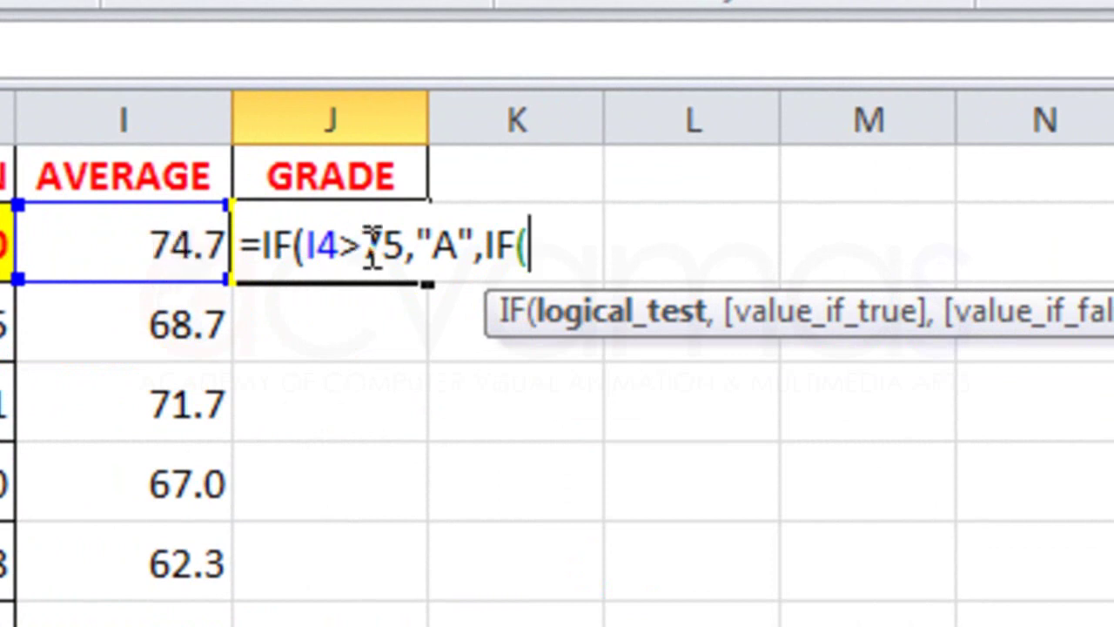
key(Left)
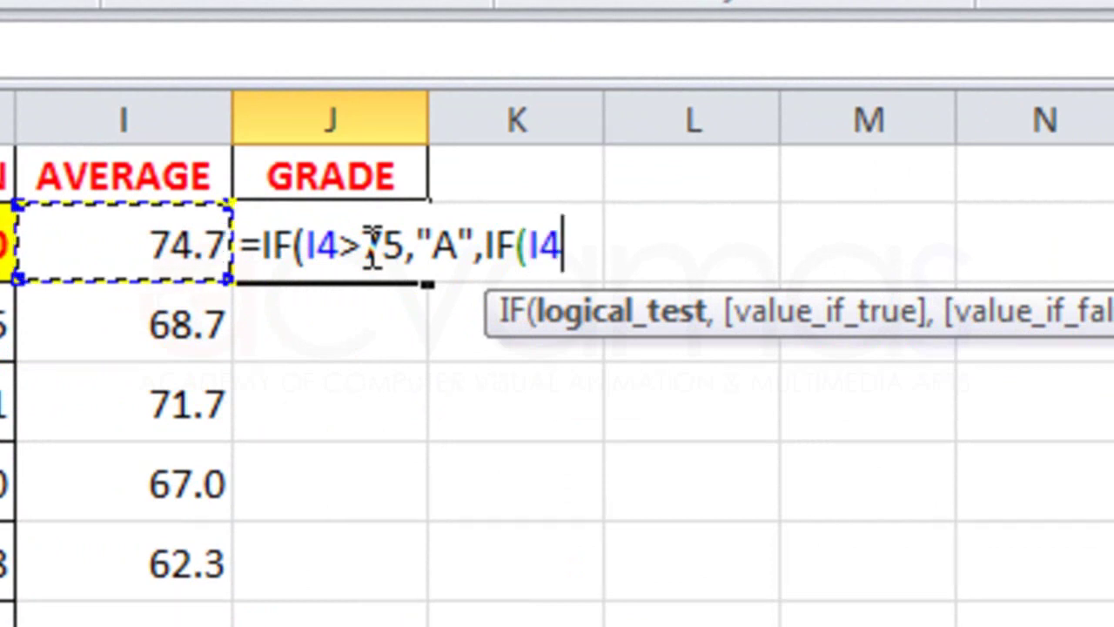
text(>)
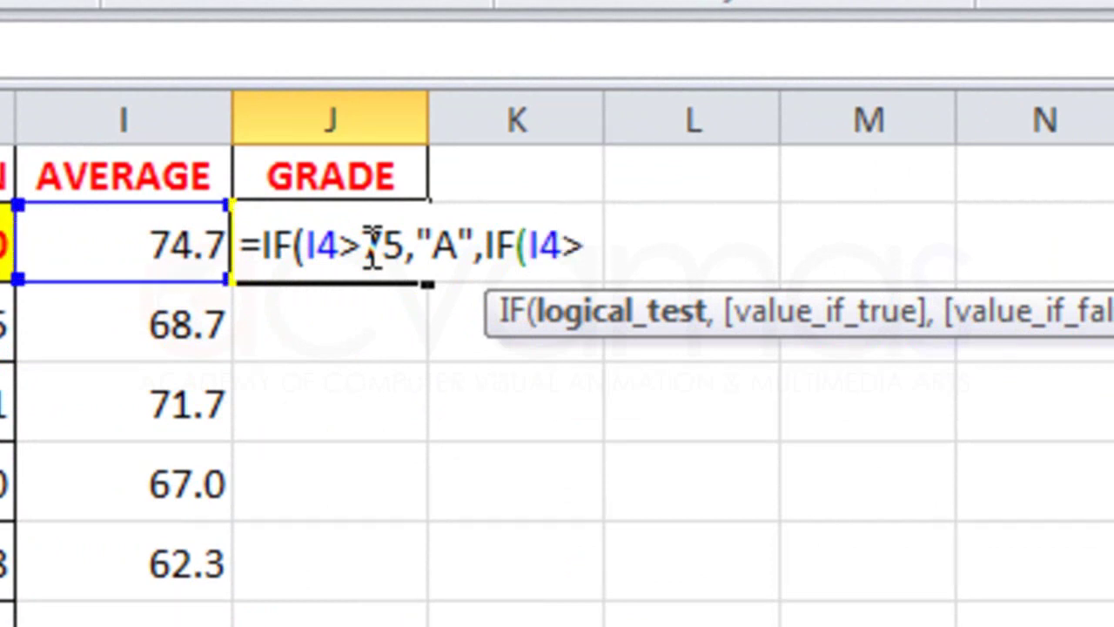
text(65,)
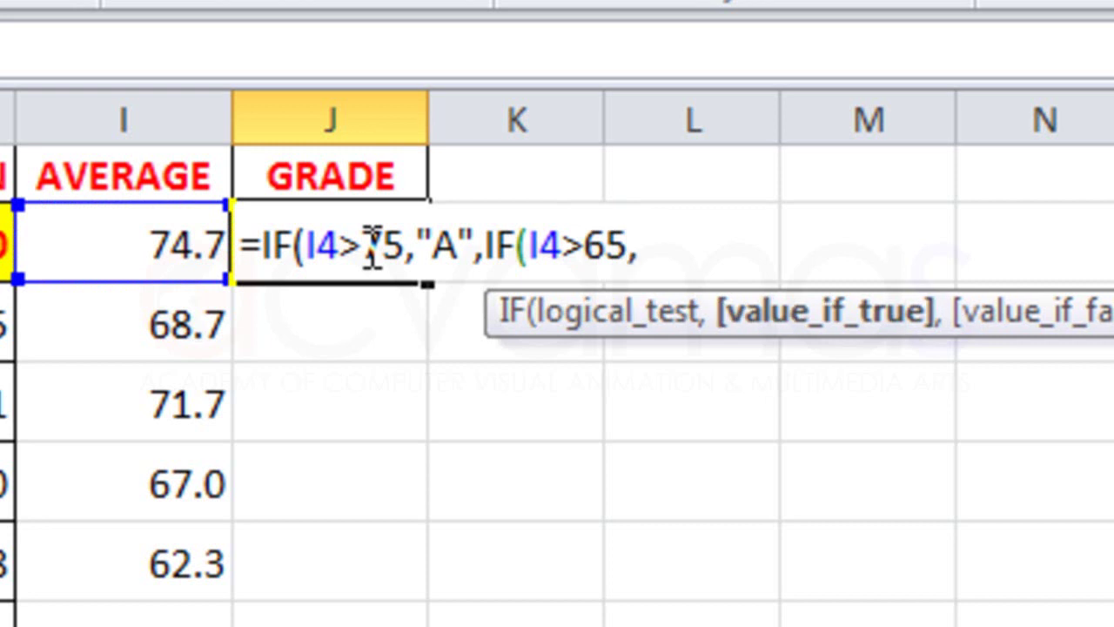
text("B")
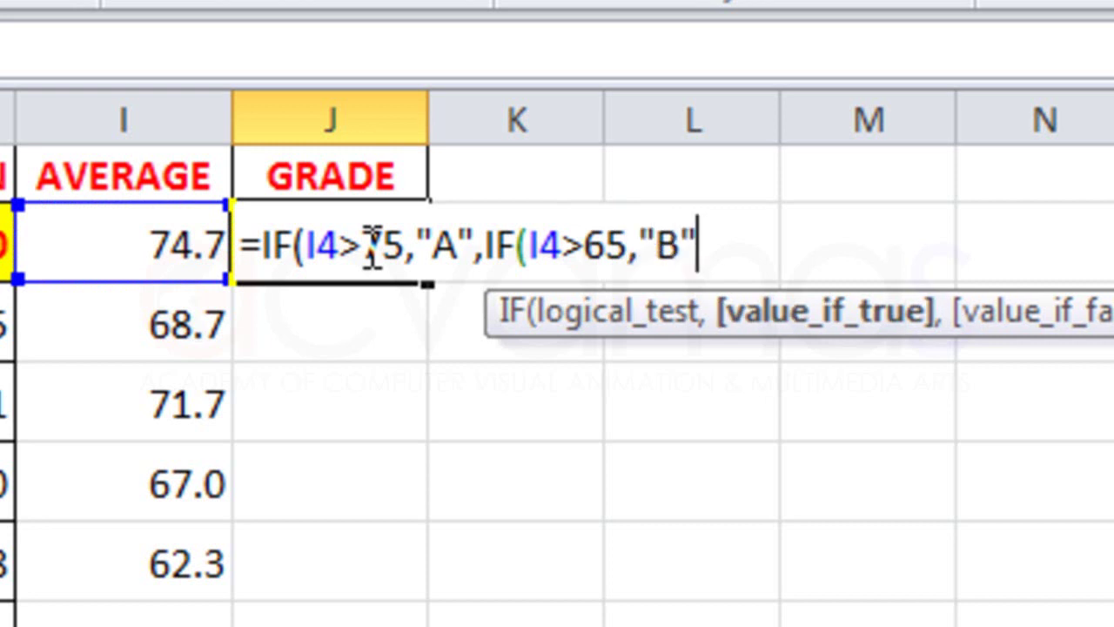
- Complete the grade formula with "C" as the remaining result and fill it from J4 down to J19
text(,)
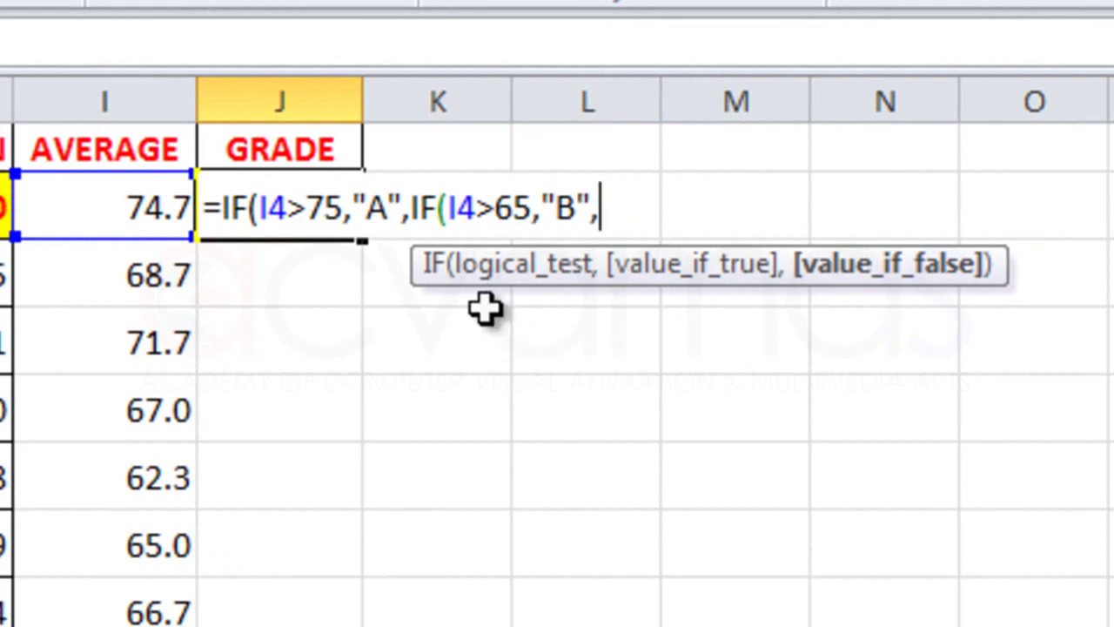
text(")
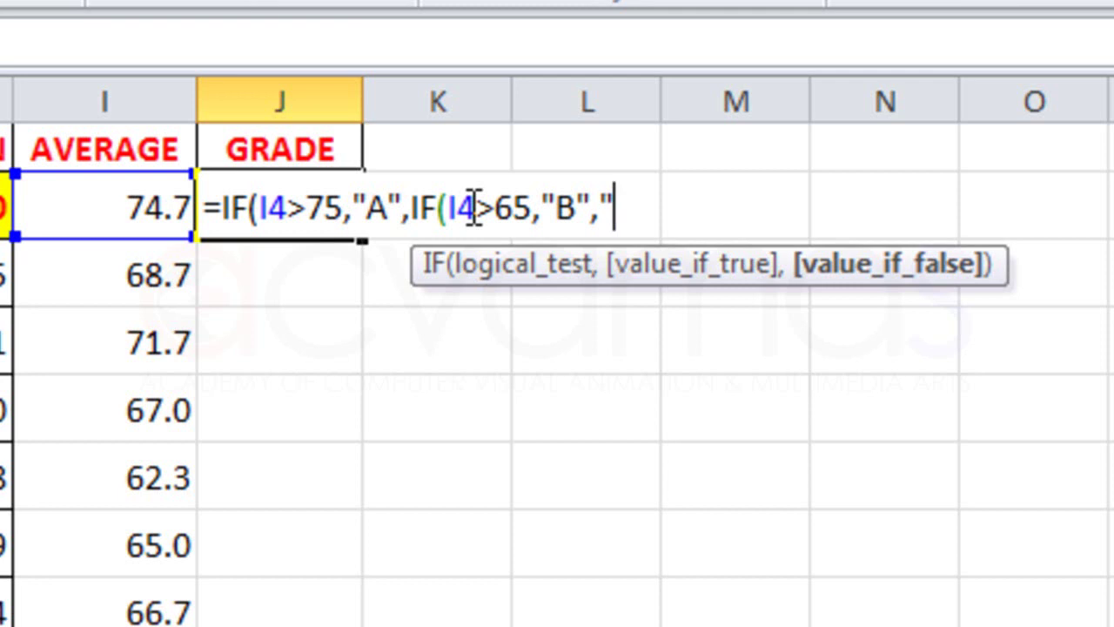
text(C)
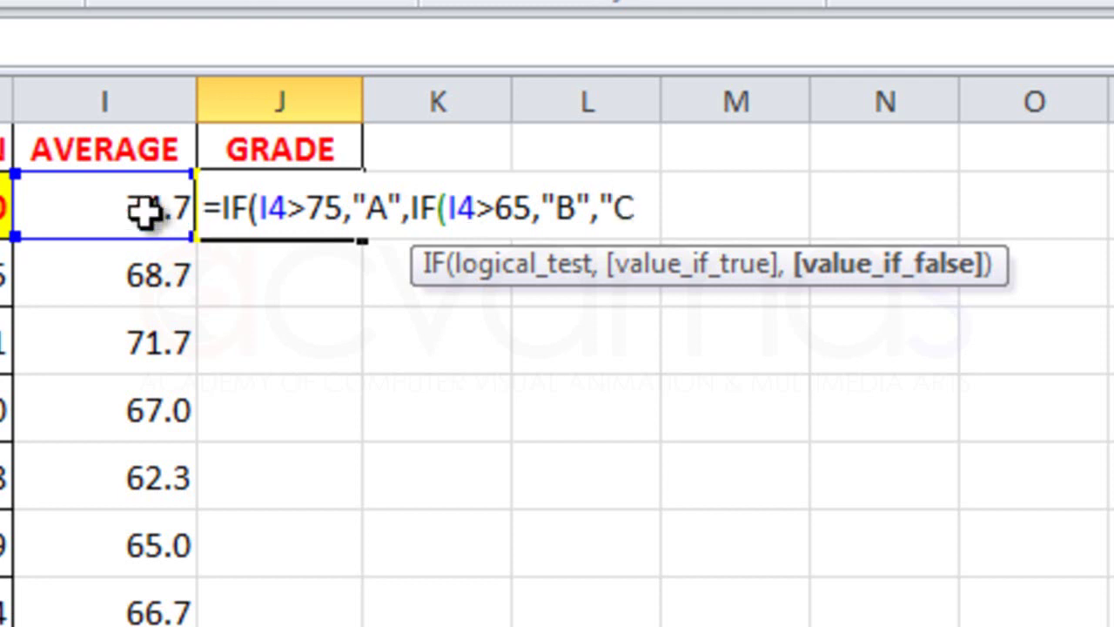
text(")
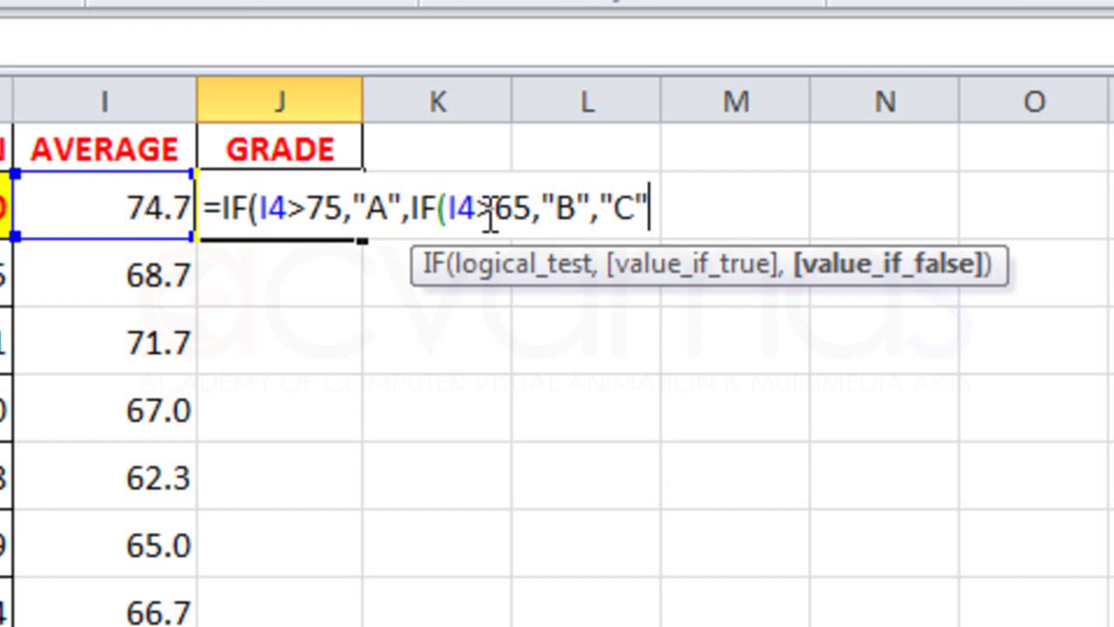
text())
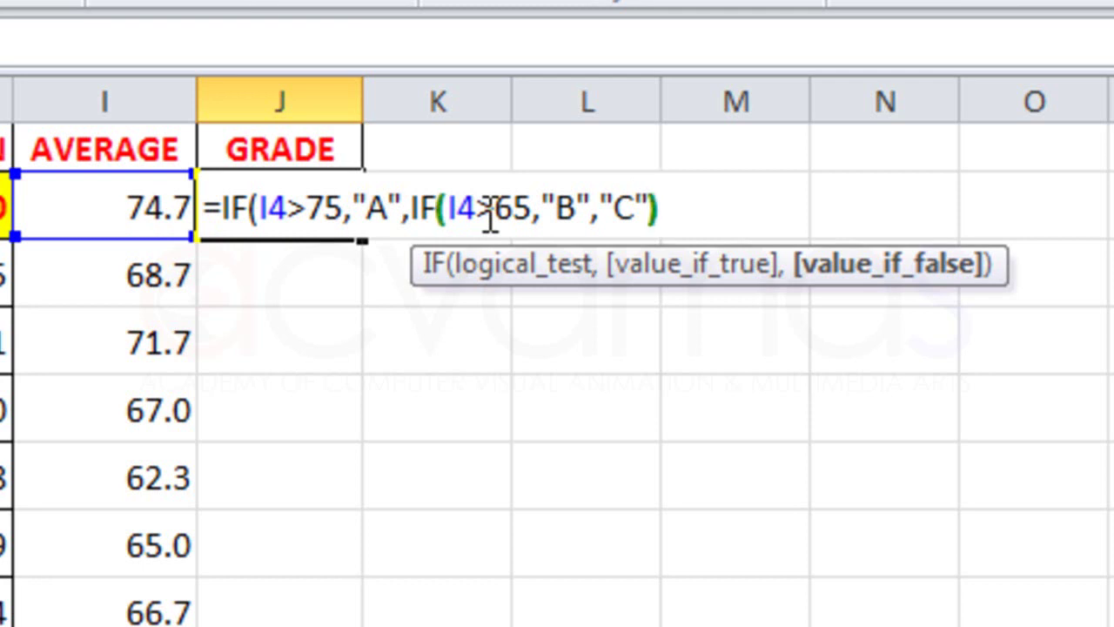
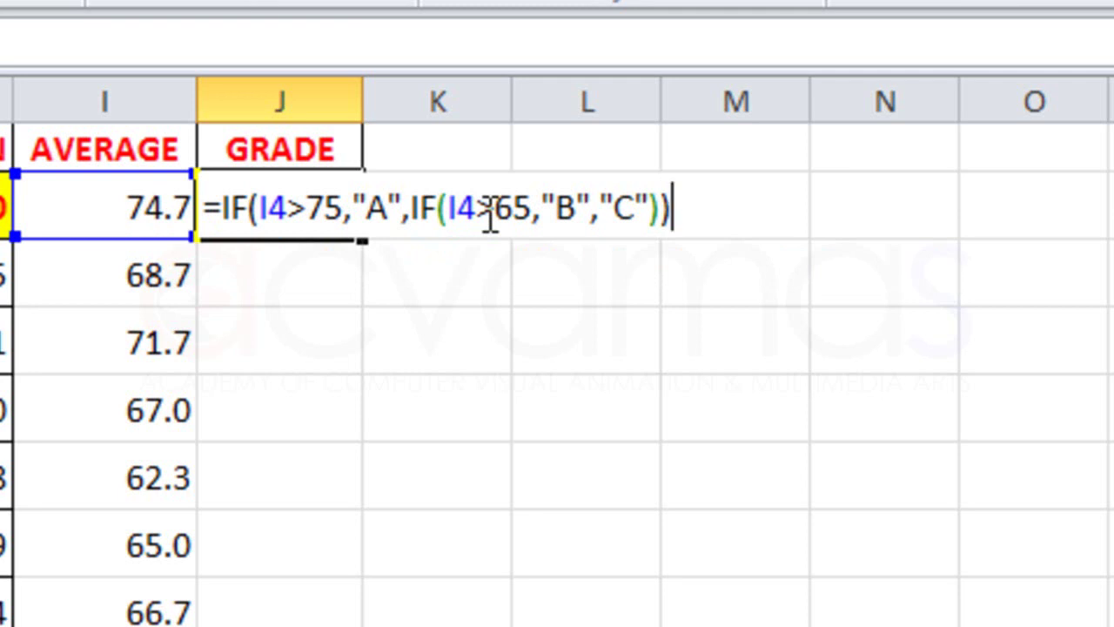
key(Return)
key(Up)
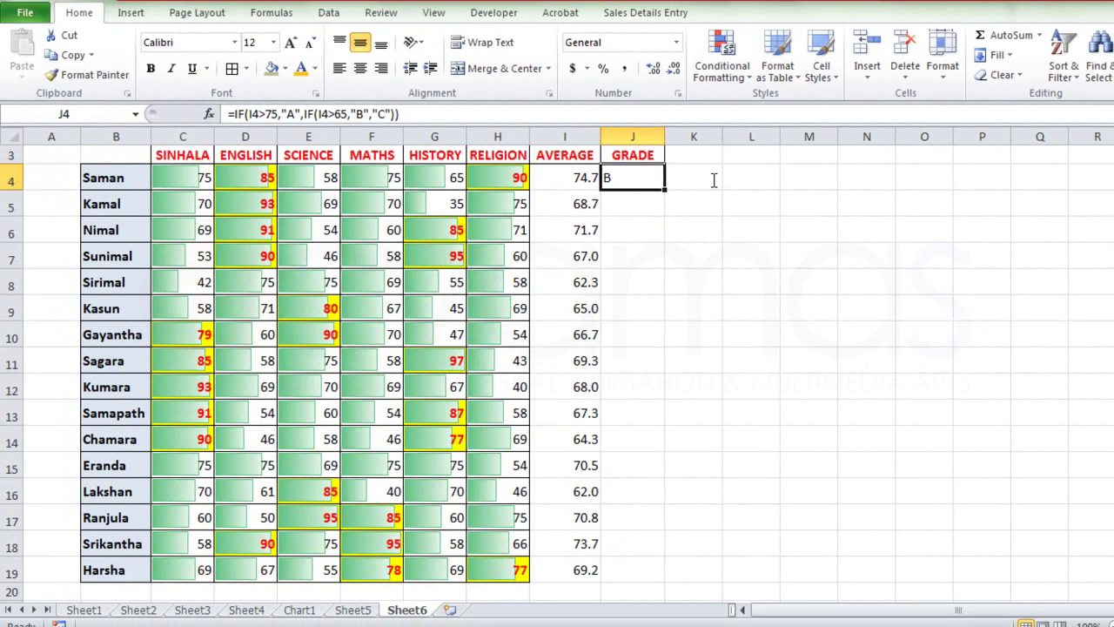
drag(666, 190, 666, 580)
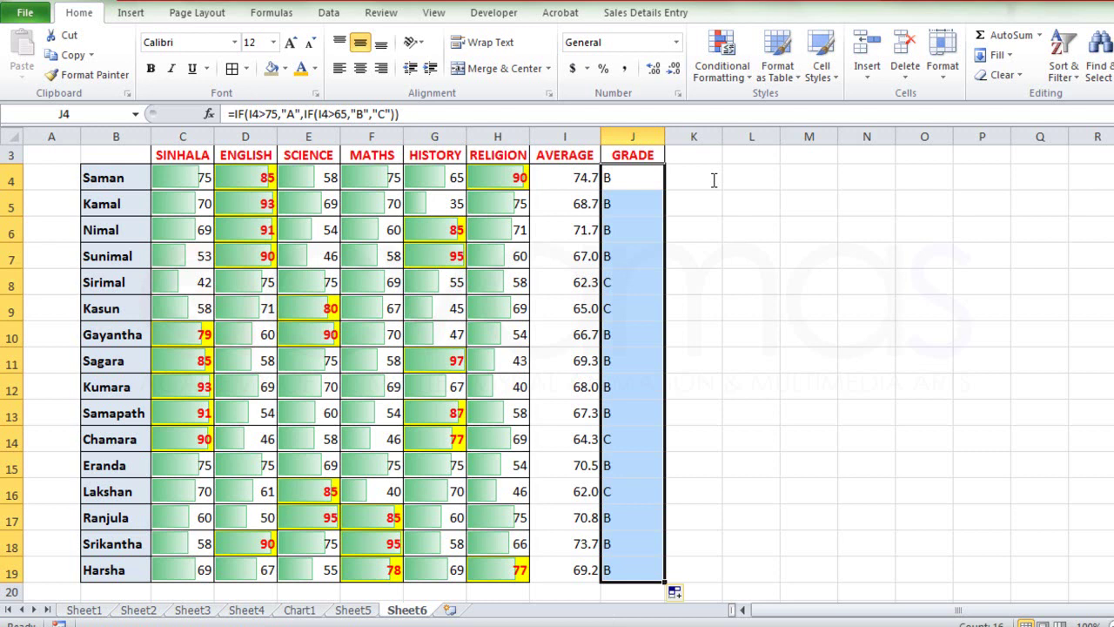
- Center the grades in J4:J19 horizontally
key(ctrl+Down)
key(Right)
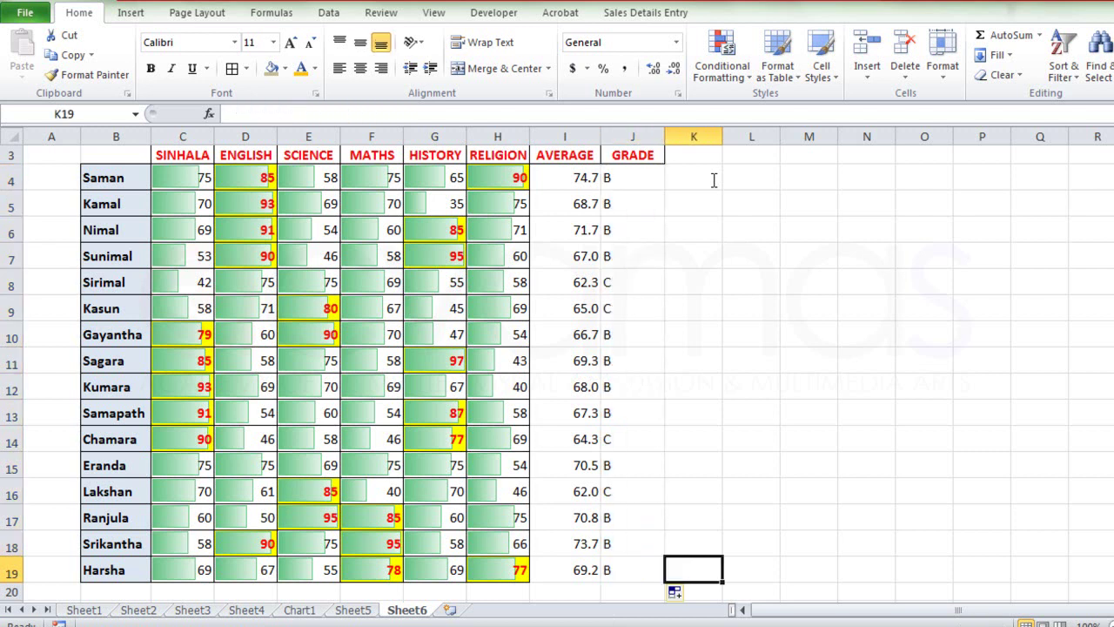
key(Left)
key(ctrl+Up)
key(Down)
key(shift+Down)
key(shift+Down)
key(shift+Down)
key(shift+Down)
key(shift+Down)
key(shift+Down)
key(shift+Down)
key(shift+Down)
key(shift+Down)
key(shift+Down)
key(shift+Down)
key(shift+Down)
key(shift+Down)
key(shift+Down)
key(shift+Down)
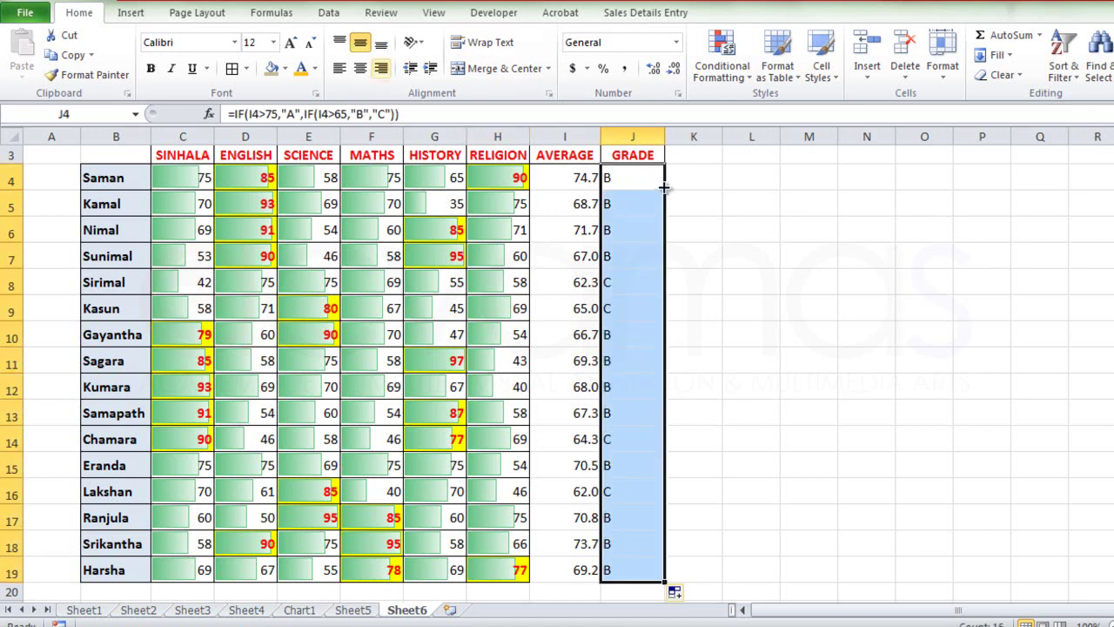
key(ctrl+e)
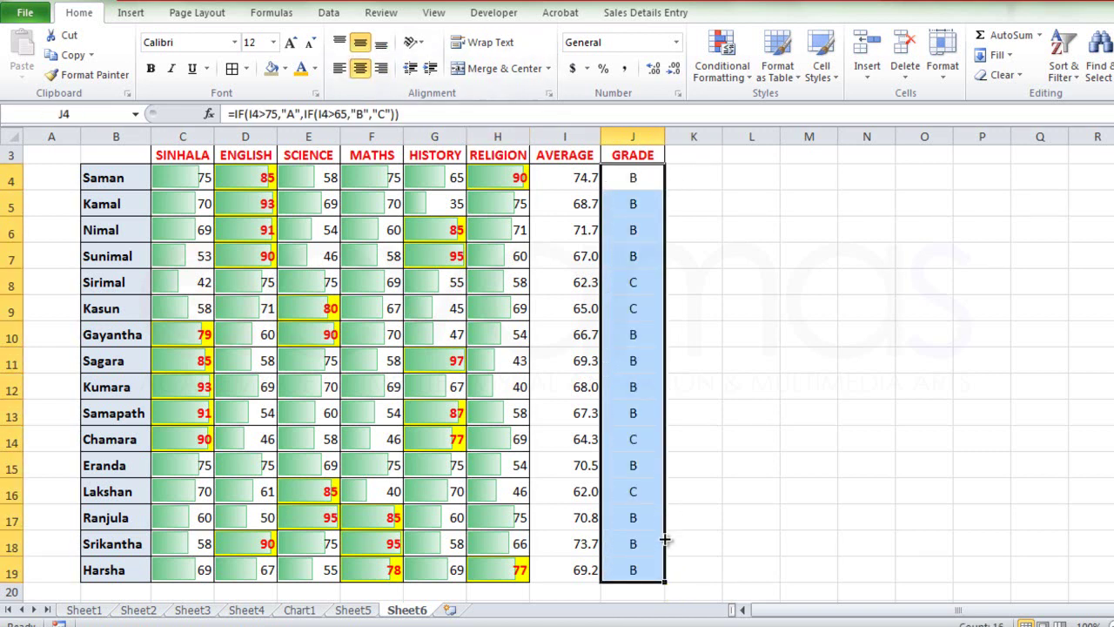
key(shift+BackSpace)
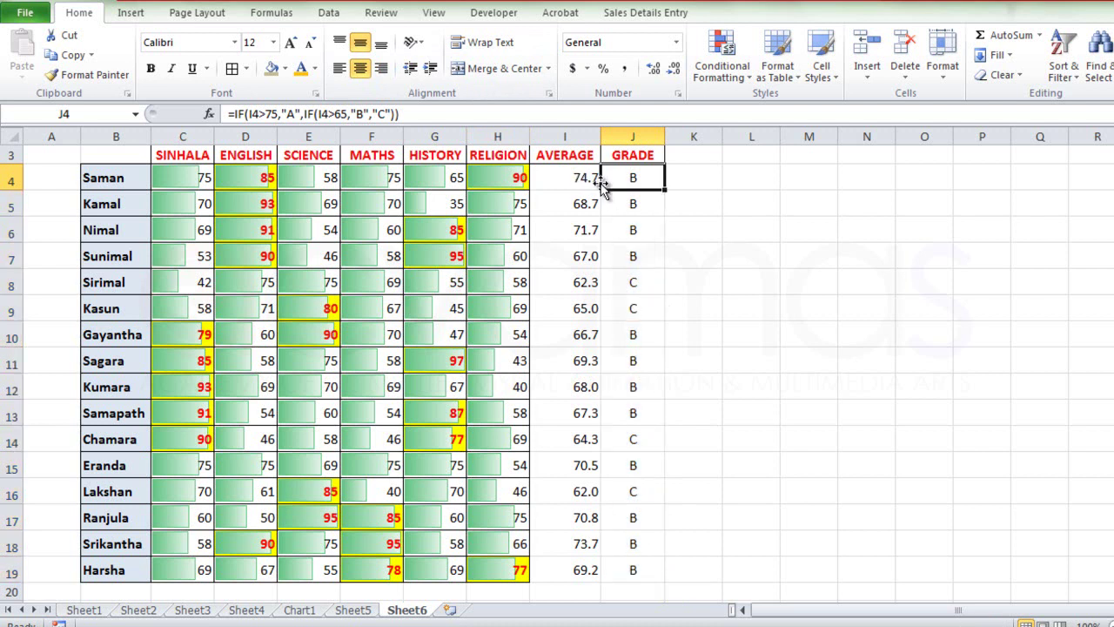
- Start a custom highlight-cells formatting rule for the grades in J4:J19, keeping the grade column in view
key(Down)
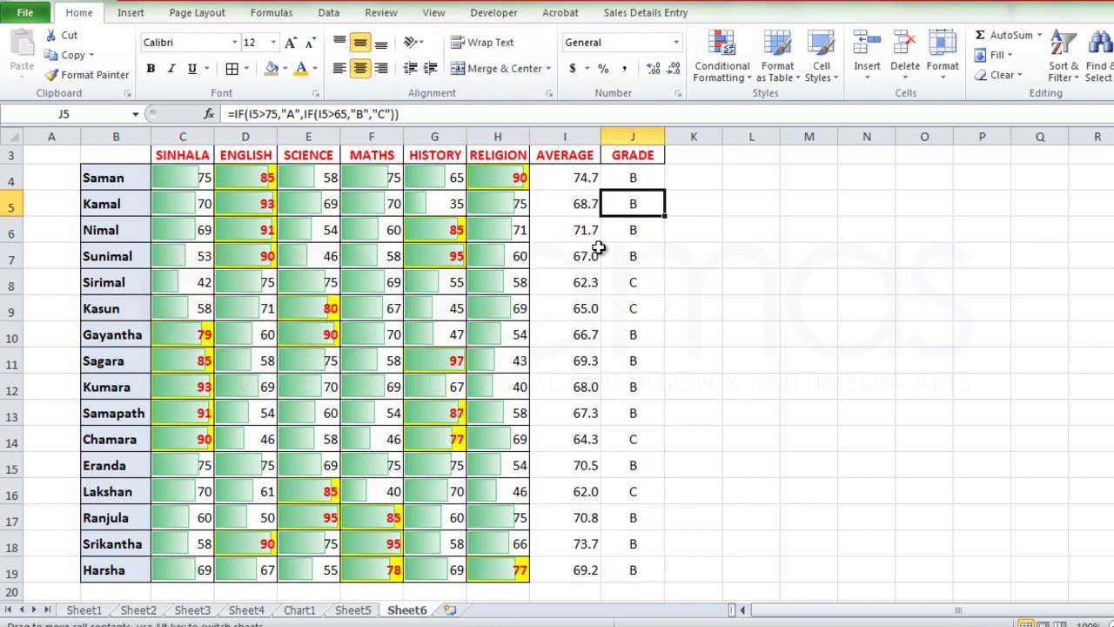
key(Up)
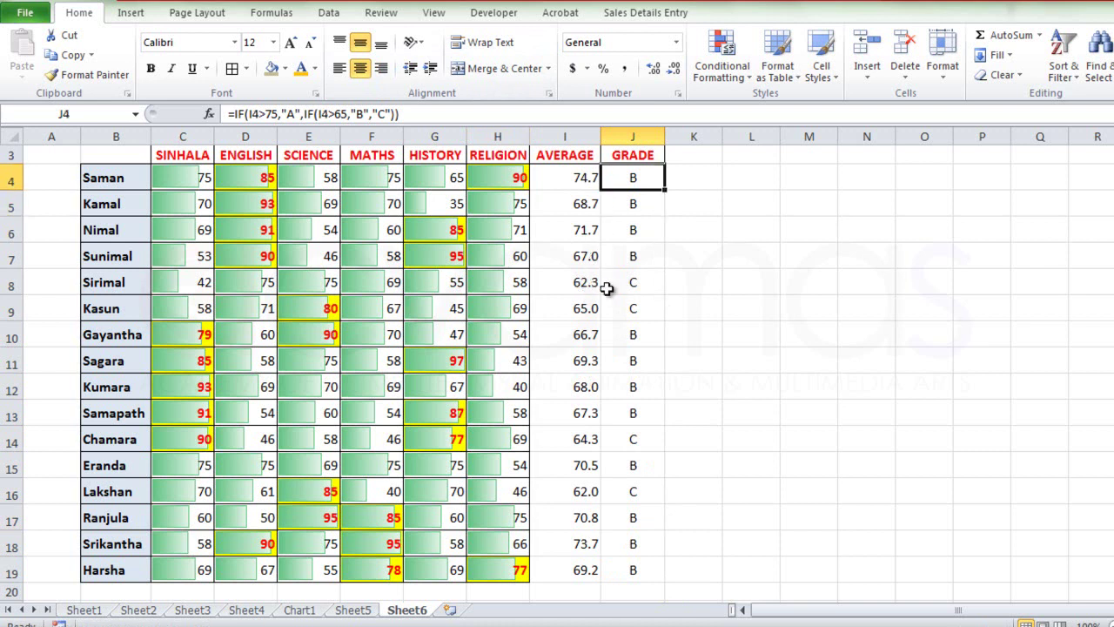
key(shift+Down)
key(shift+Down)
key(shift+Down)
key(shift+Down)
key(shift+Down)
key(shift+Down)
key(shift+Down)
key(shift+Down)
key(shift+Down)
key(shift+Down)
key(shift+Down)
key(shift+Down)
key(shift+Down)
key(shift+Down)
key(shift+Down)
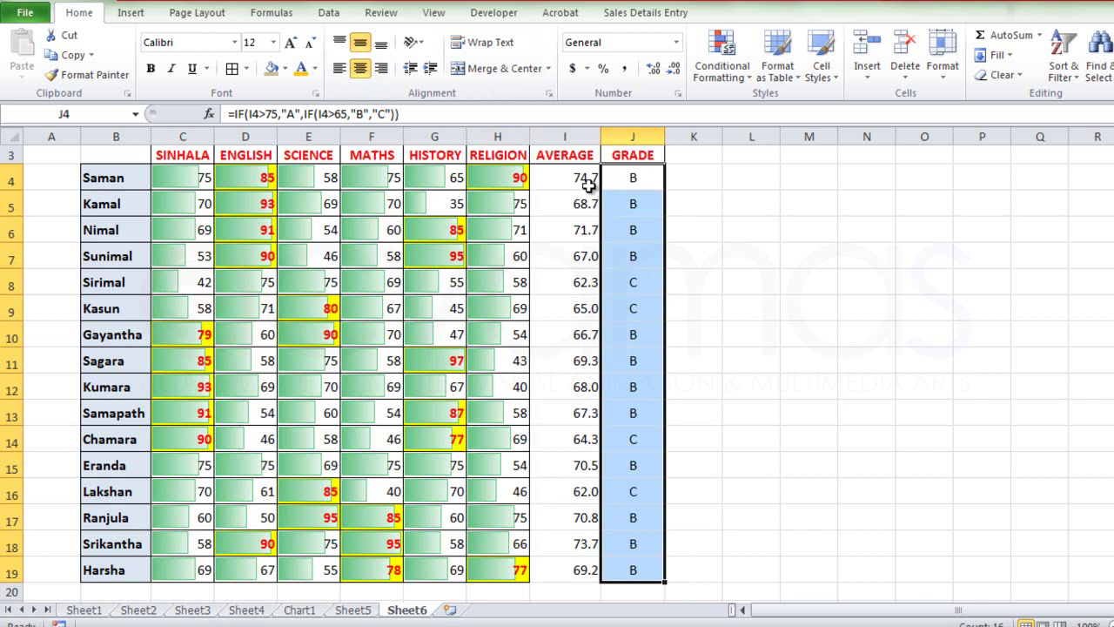
key(alt+h)
key(l)
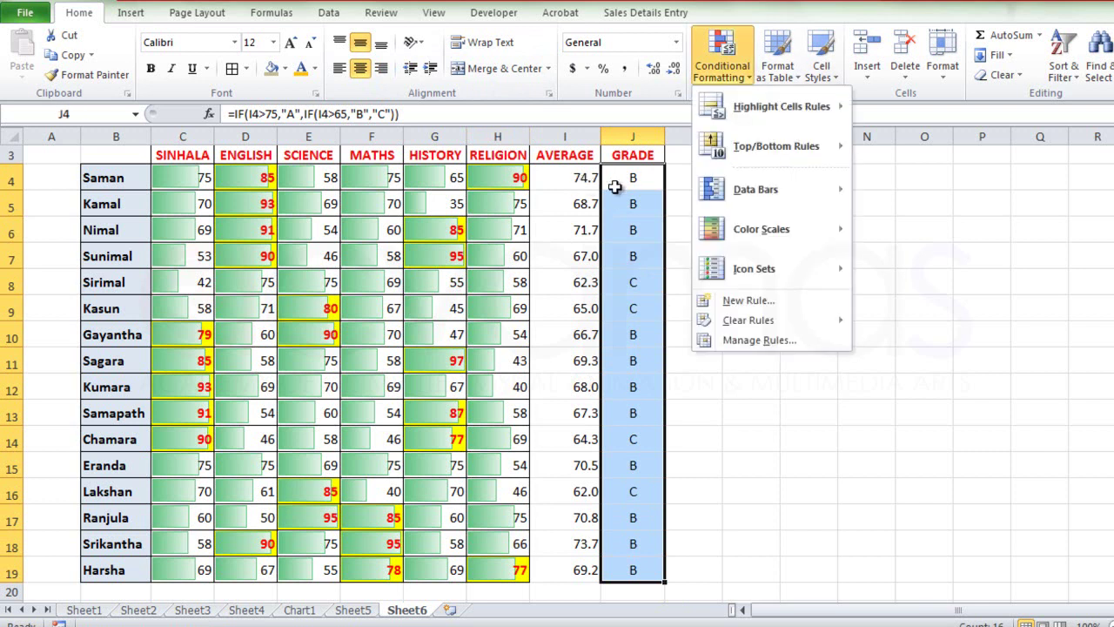
key(h)
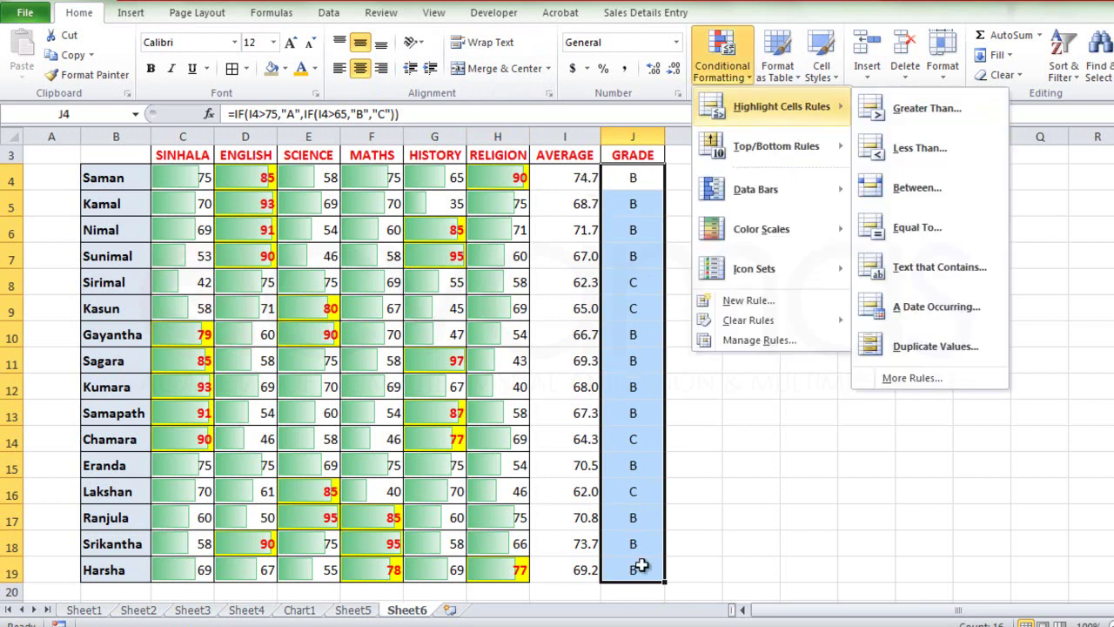
key(Down)
key(Down)
key(Down)
key(Down)
key(Down)
key(Down)
key(Down)
key(Down)
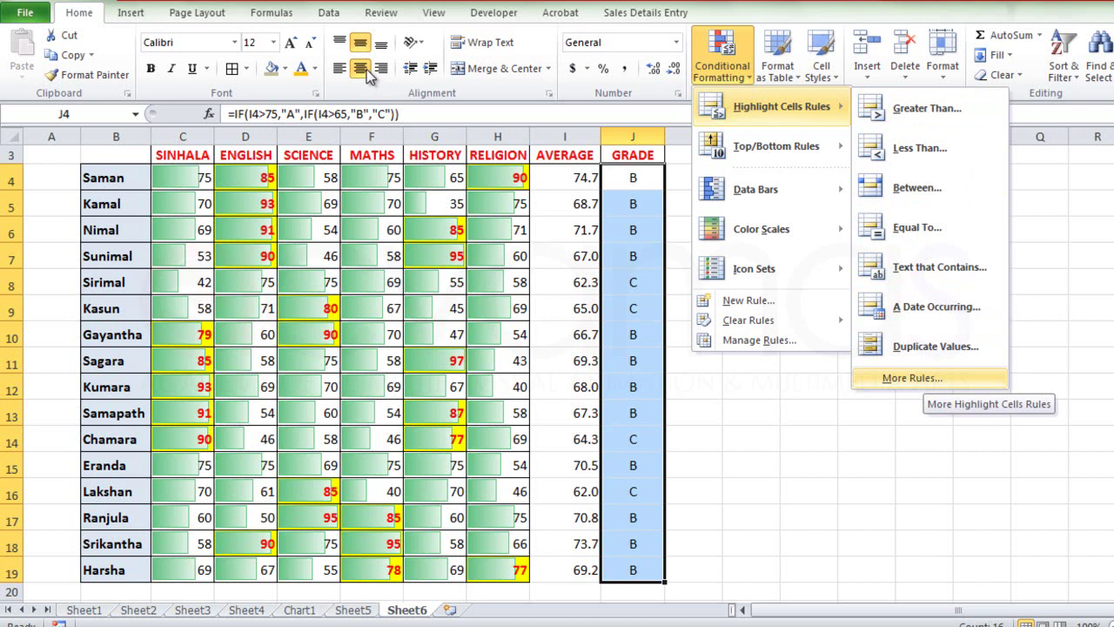
key(Return)
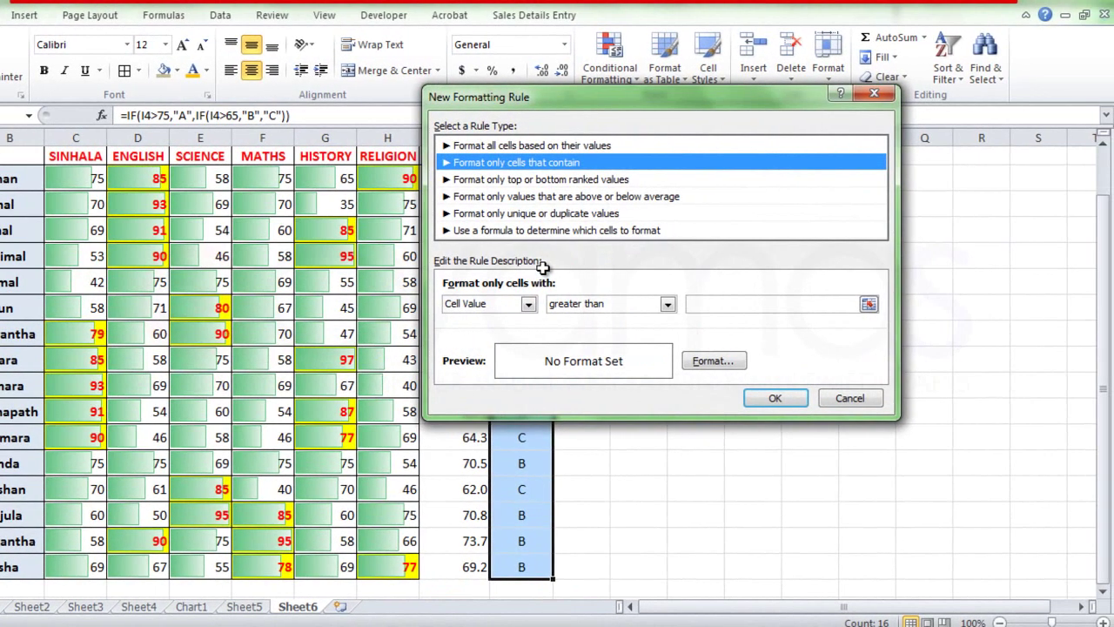
drag(540, 96, 703, 94)
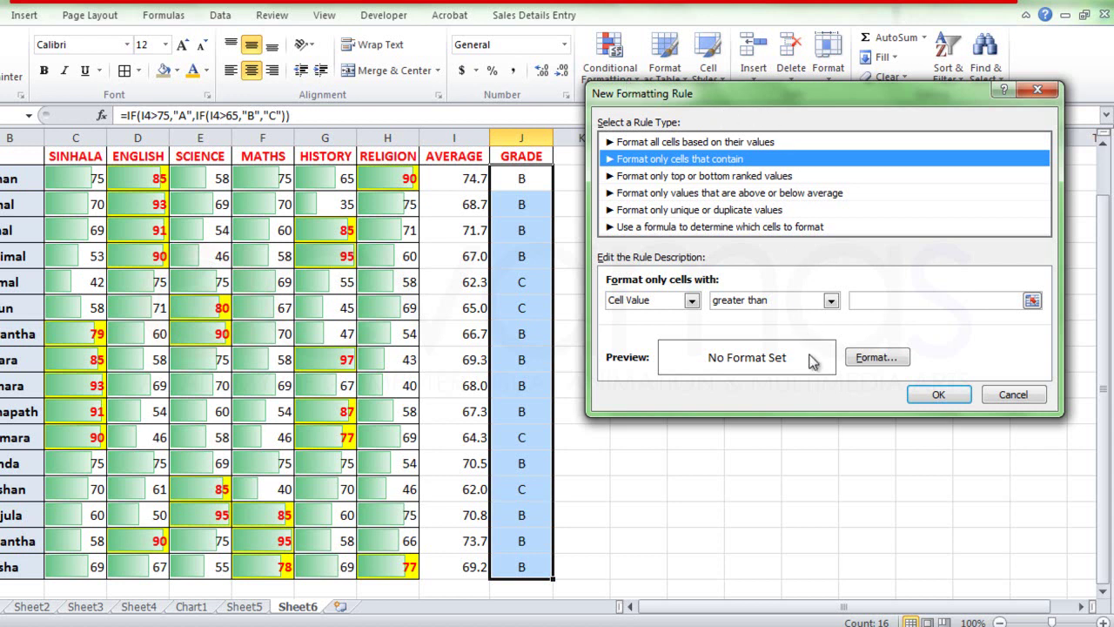
- Set the rule to format only cells with specific text containing "A"
key(Tab)
key(alt+Down)
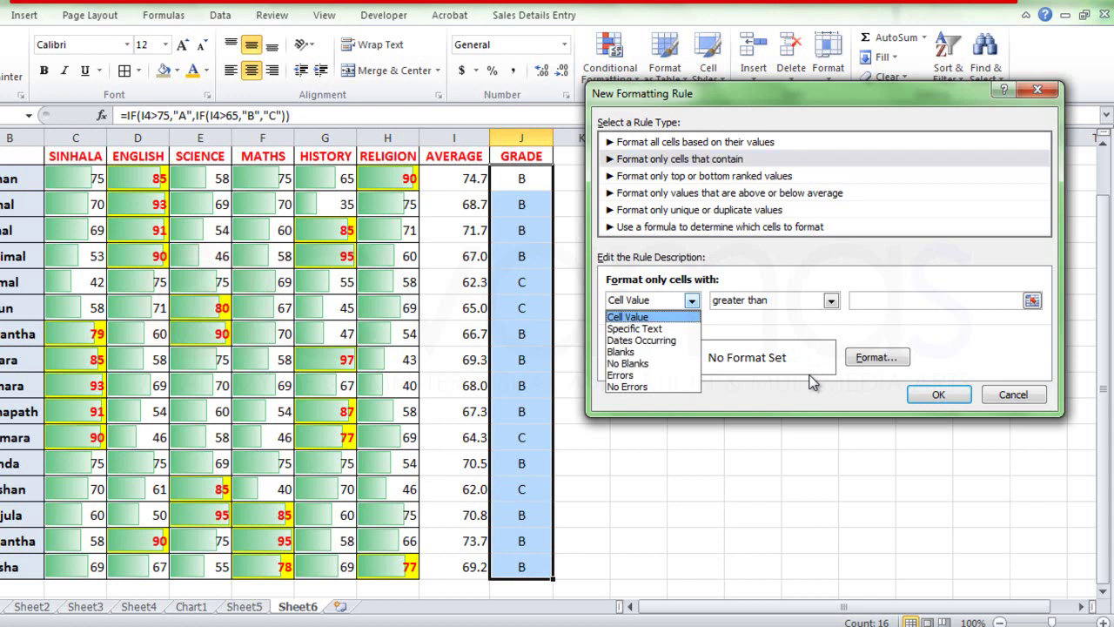
key(Down)
key(Down)
key(Down)
key(Down)
key(Down)
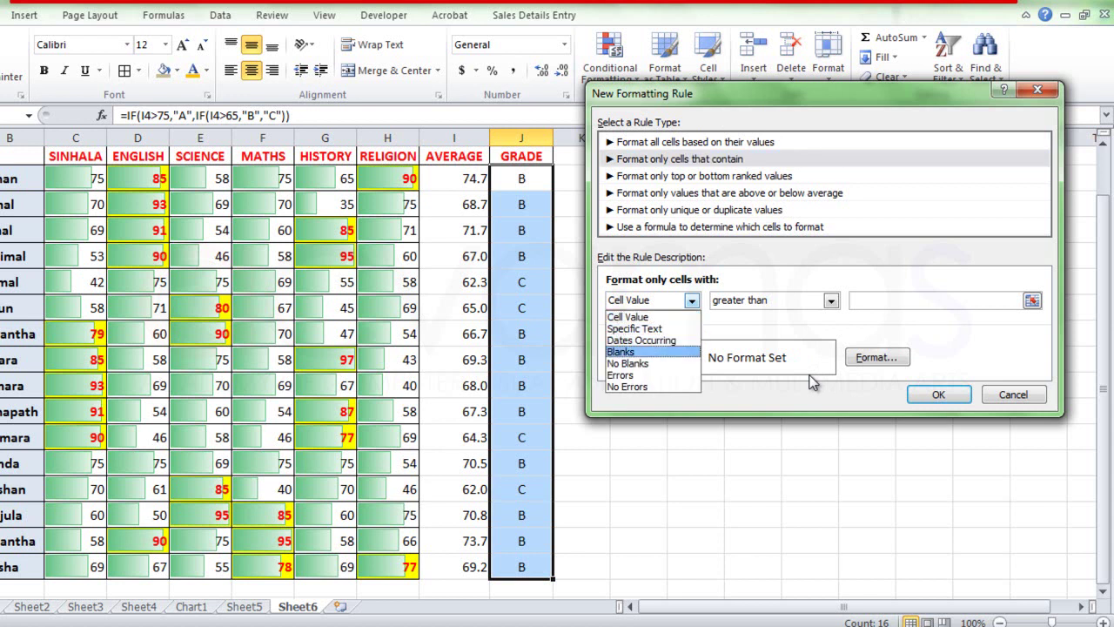
key(Down)
key(Up)
key(Up)
key(Up)
key(Up)
key(Up)
key(Up)
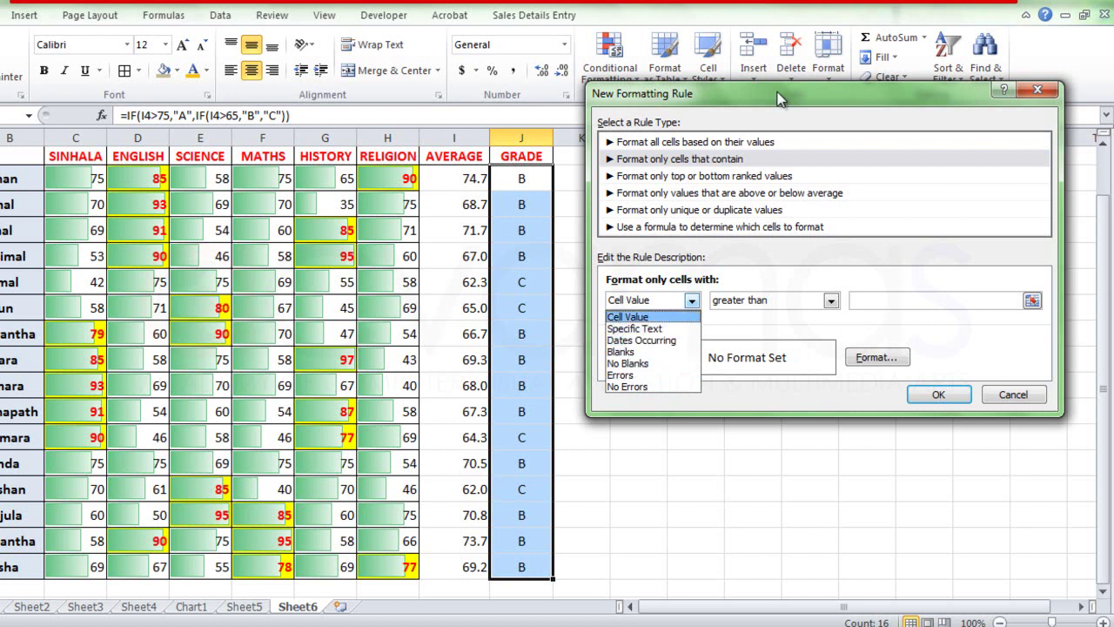
key(Down)
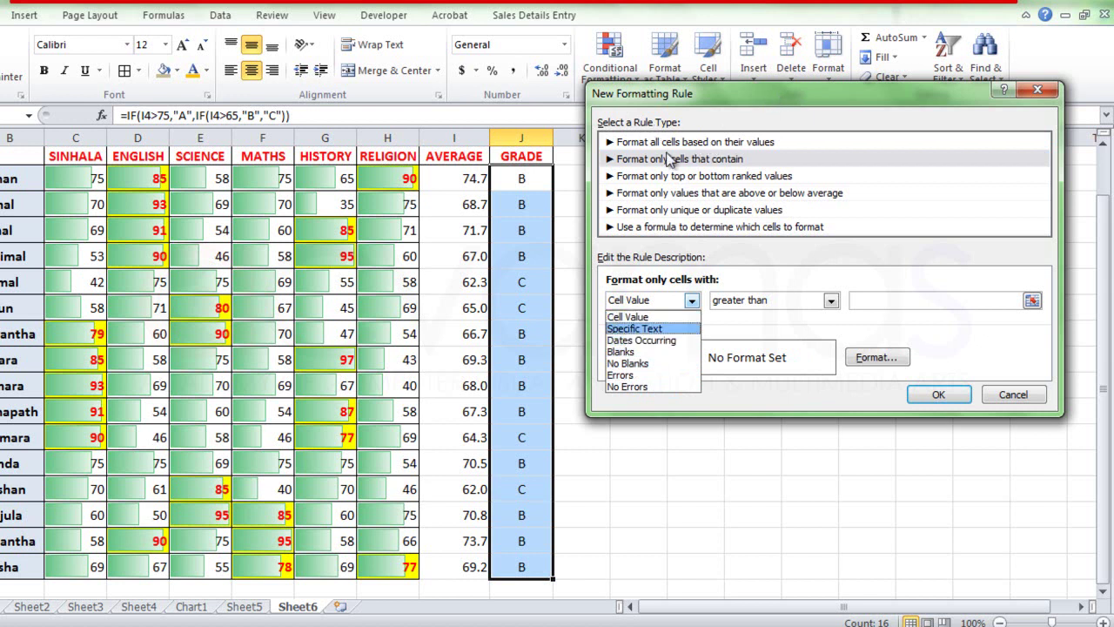
key(Return)
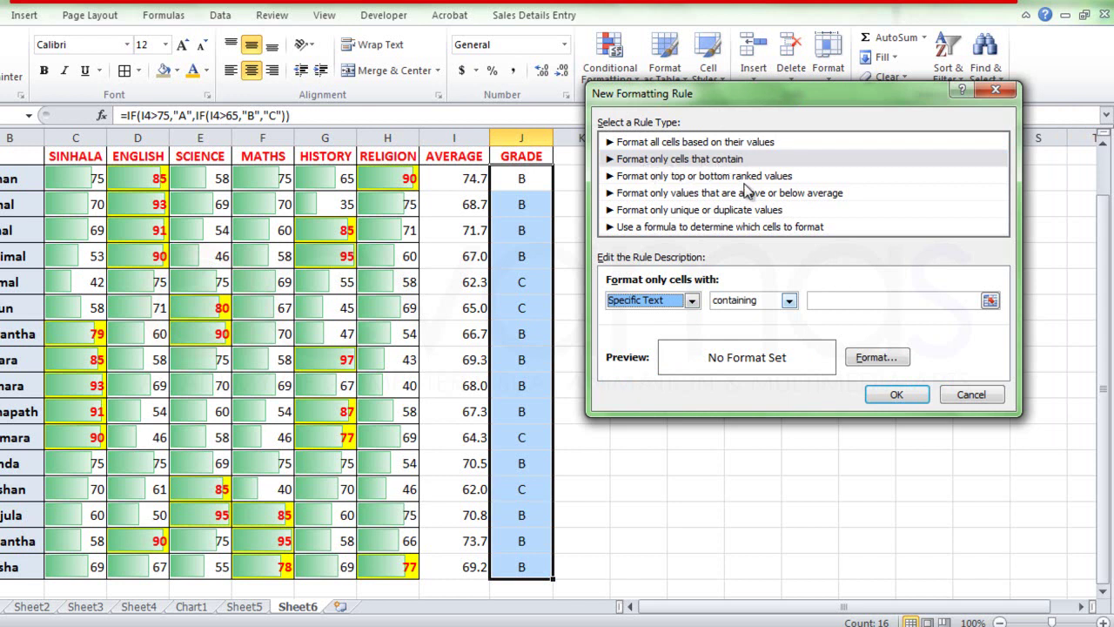
key(Tab)
key(alt+Down)
key(Return)
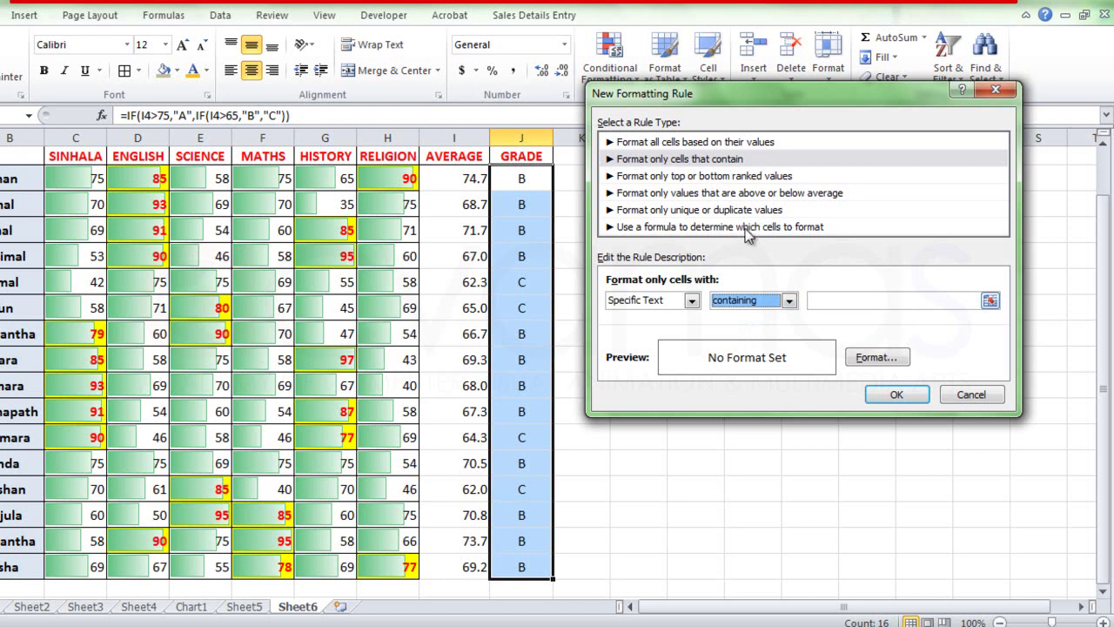
key(Tab)
text(A)
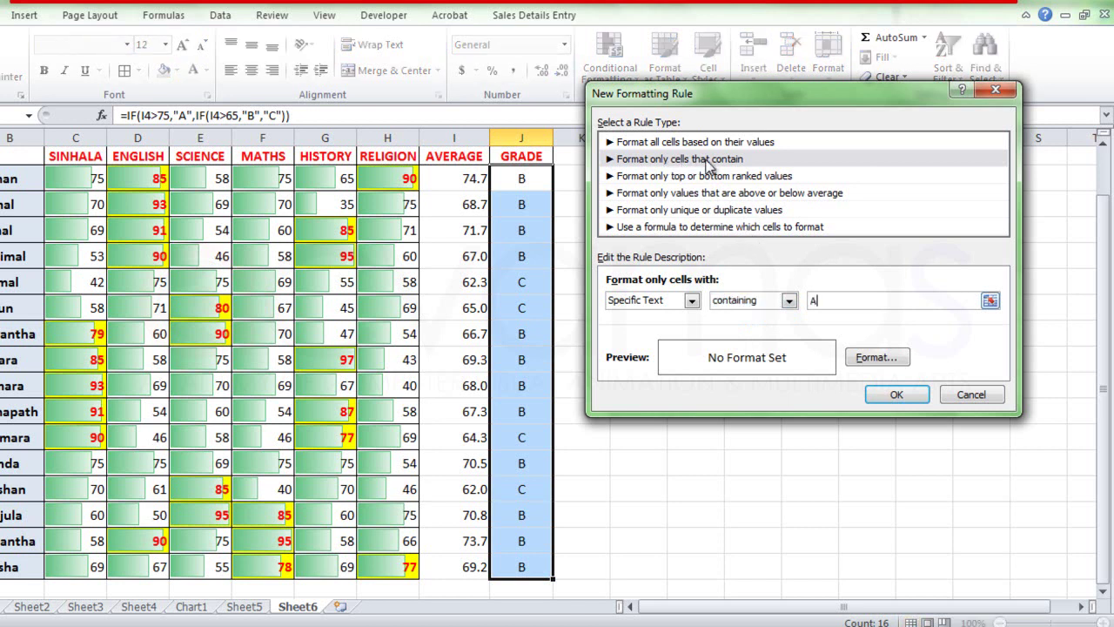
- Give the "A" rule a green background fill and apply it to the grades
key(Tab)
key(Return)
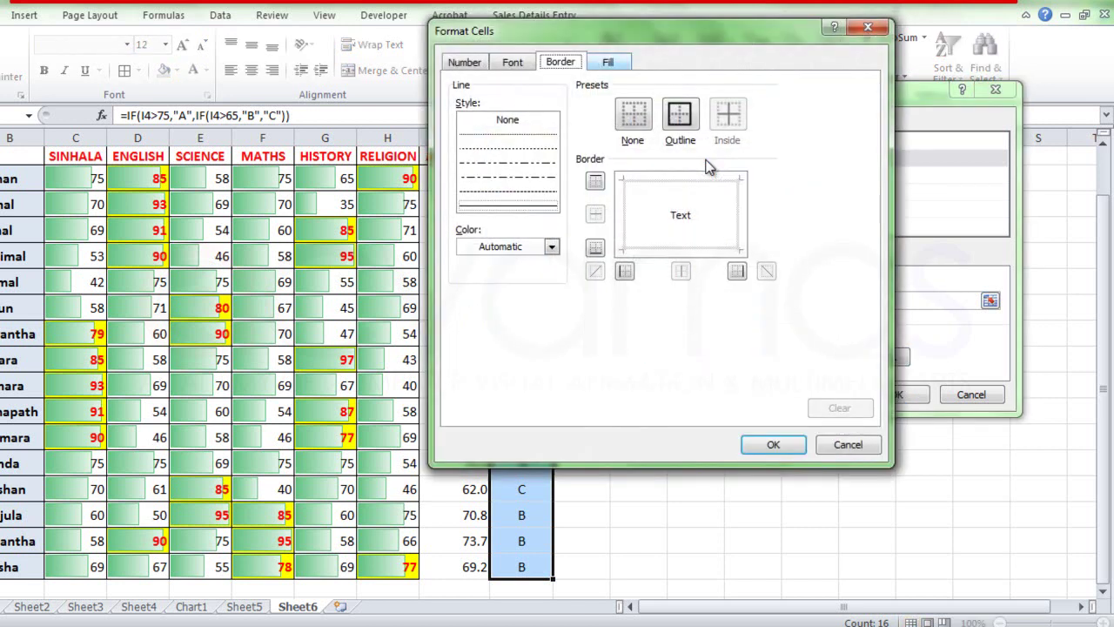
key(ctrl+shift+Tab)
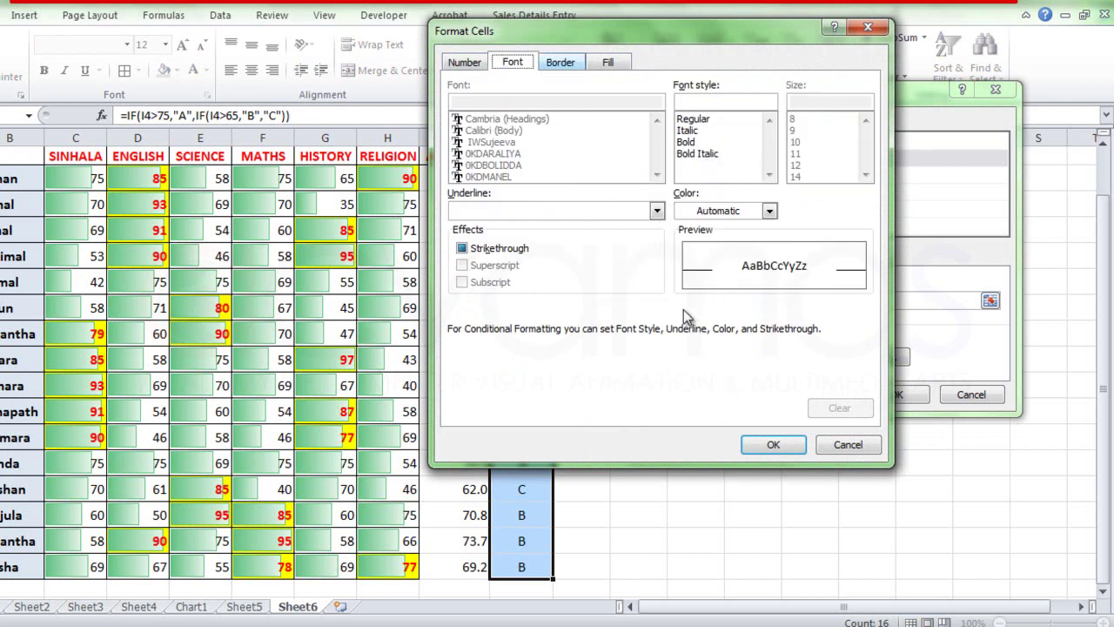
key(ctrl+Tab)
key(ctrl+Tab)
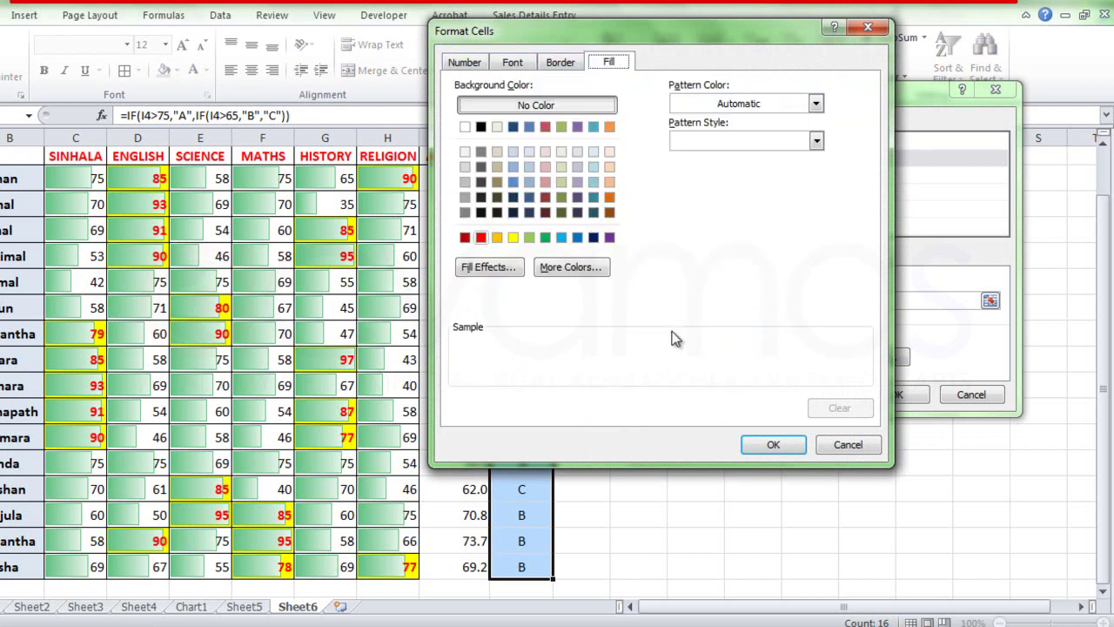
key(Right)
key(Right)
key(space)
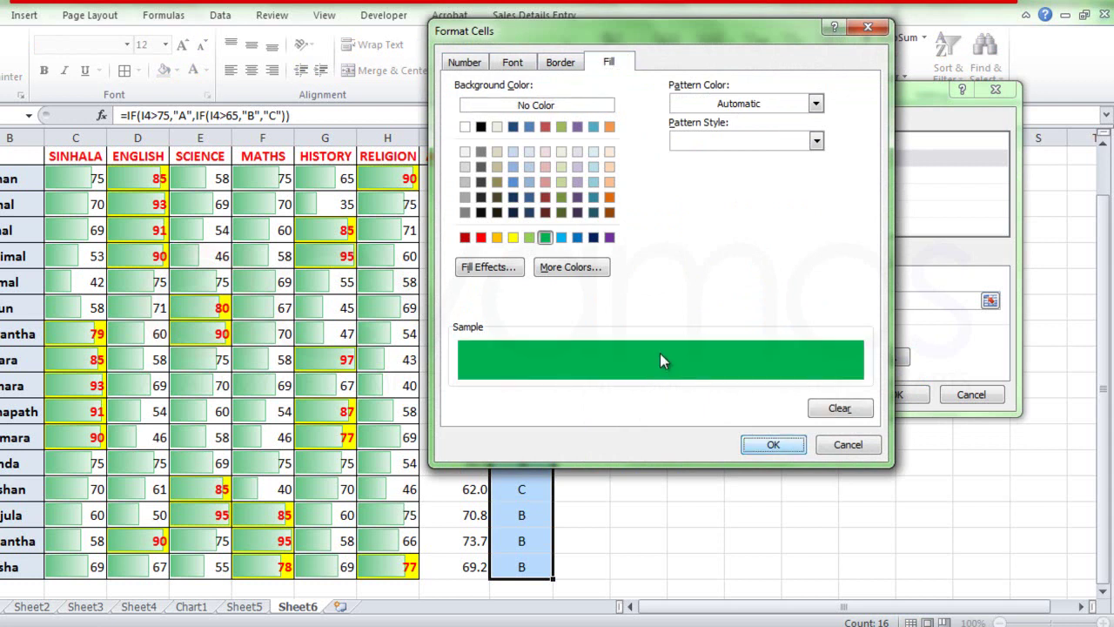
key(Return)
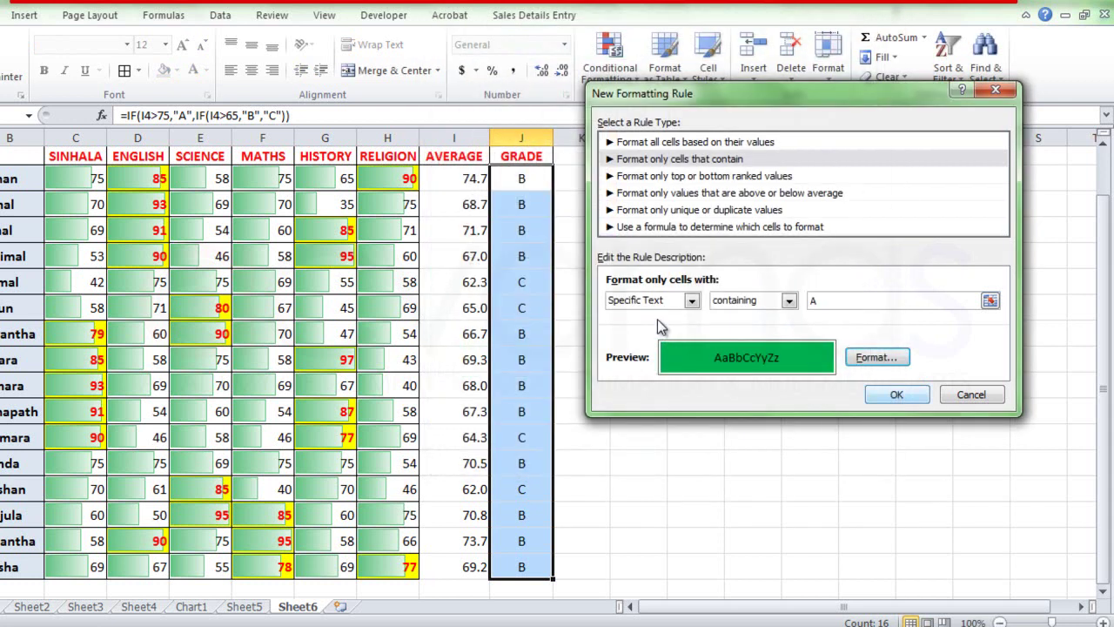
key(Return)
- Create a second highlight rule for J4:J19 that formats cells with specific text containing "B"
key(alt+h)
key(l)
key(Down)
key(Up)
key(Right)
key(Down)
key(Down)
key(Down)
key(Down)
key(Down)
key(Down)
key(Down)
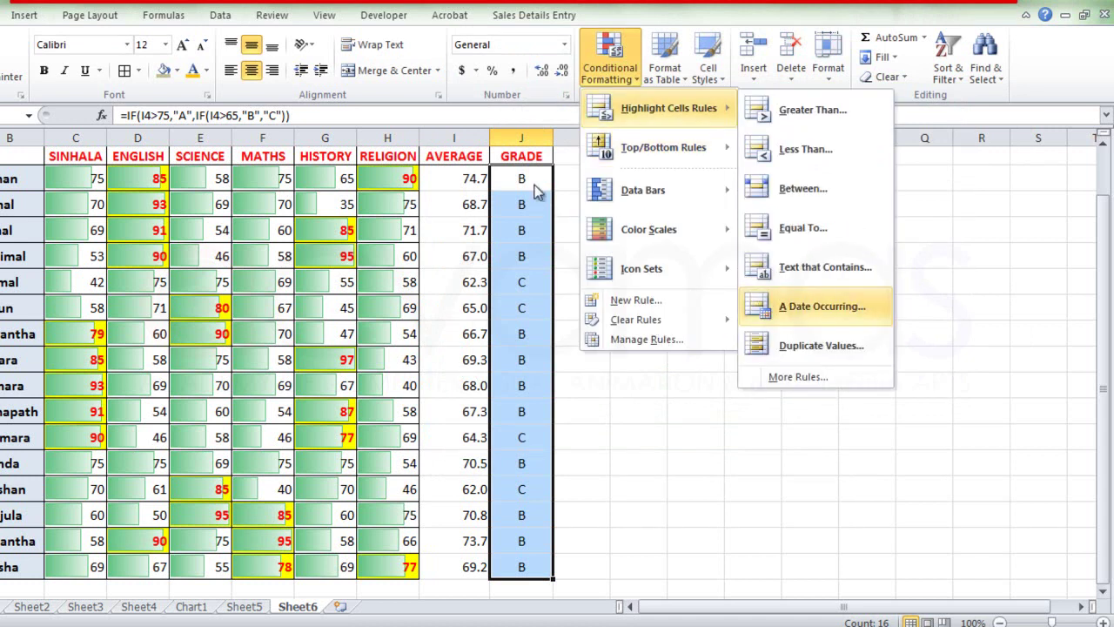
key(Return)
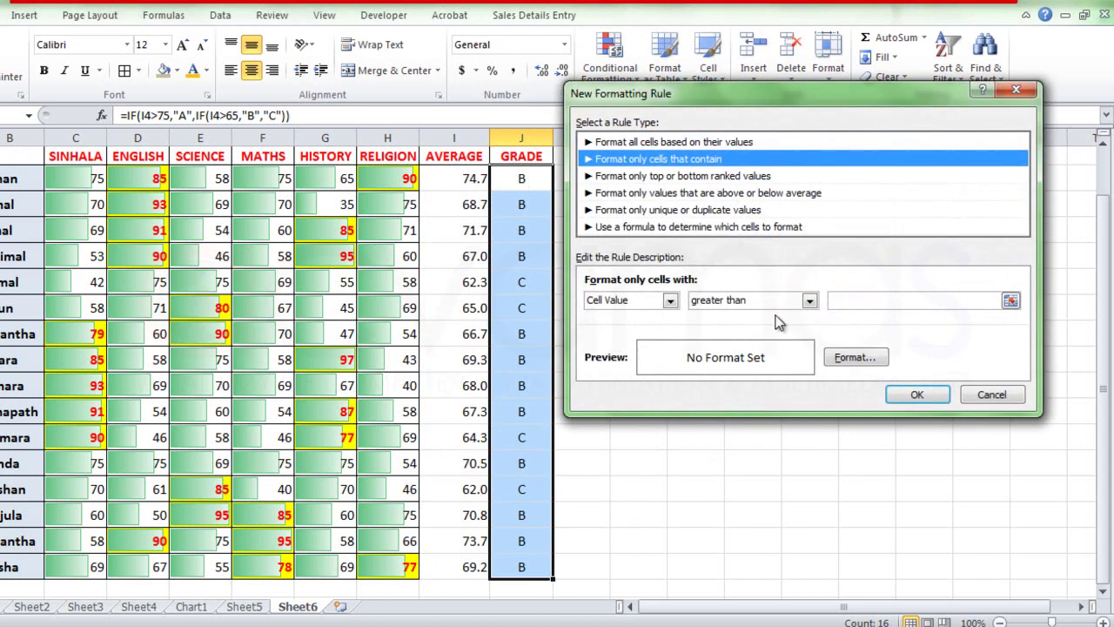
key(Tab)
key(alt+Down)
key(Down)
key(Return)
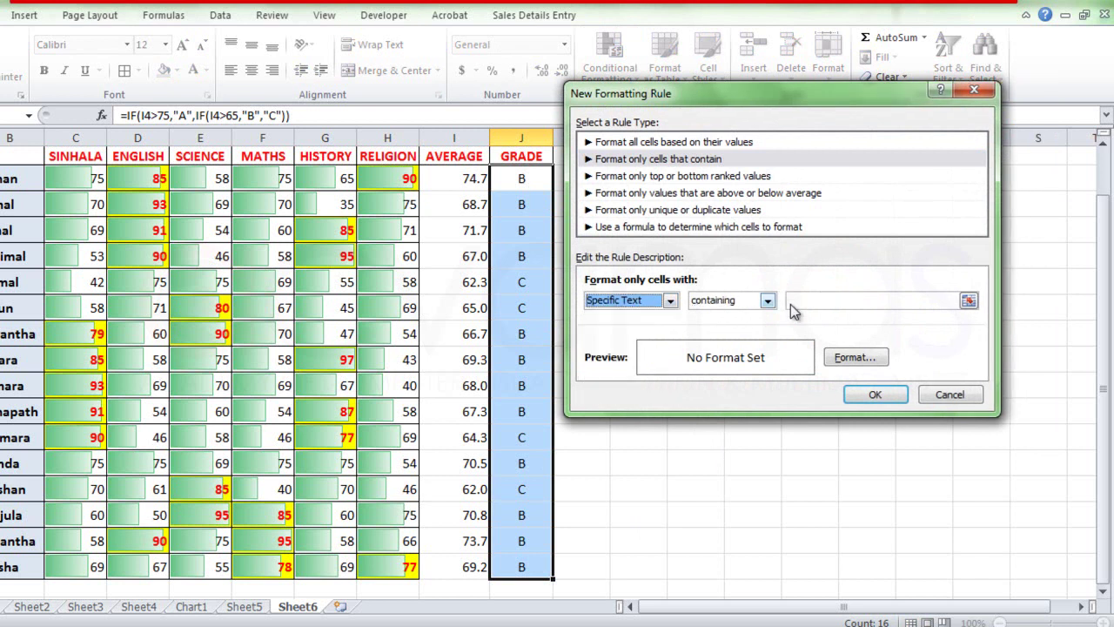
click(842, 302)
text(B)
- Give the "B" rule an orange background fill and apply it to the grades
click(876, 358)
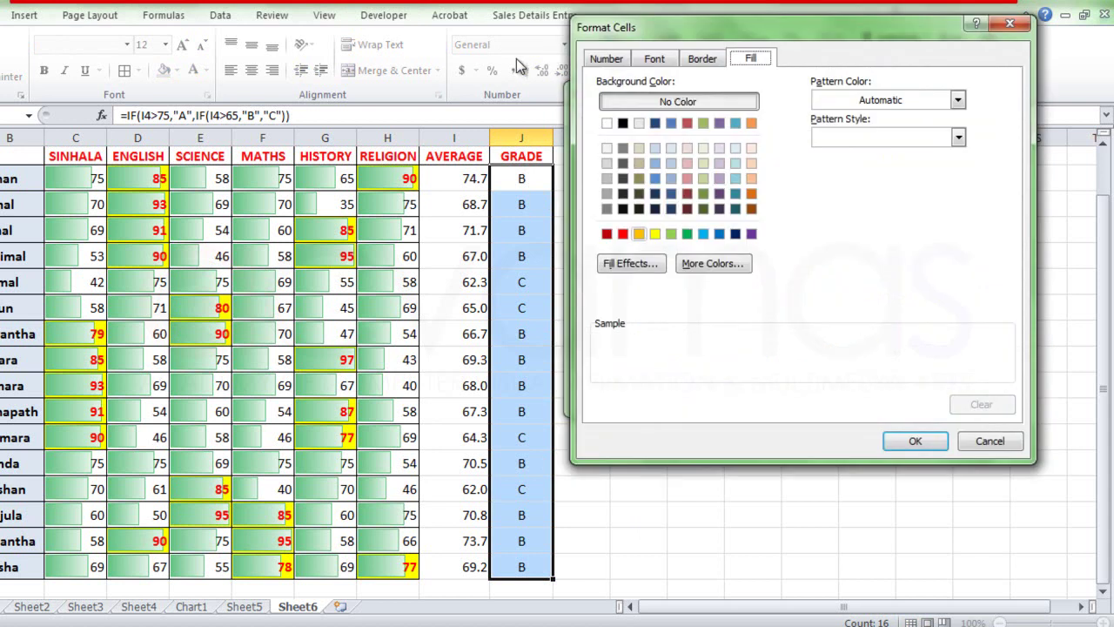
click(639, 234)
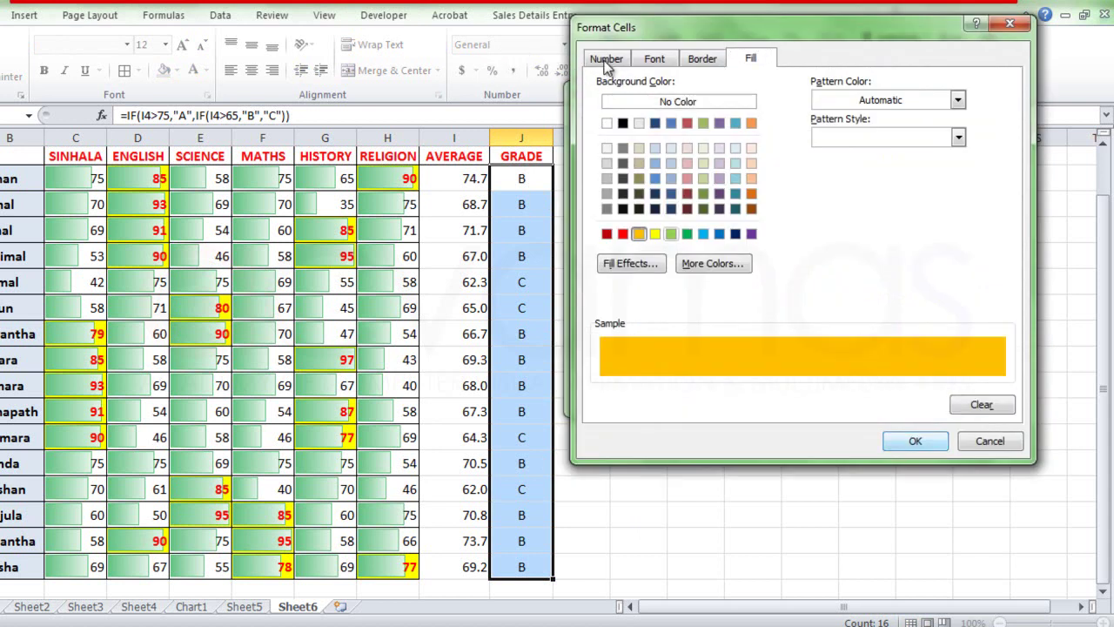
key(Return)
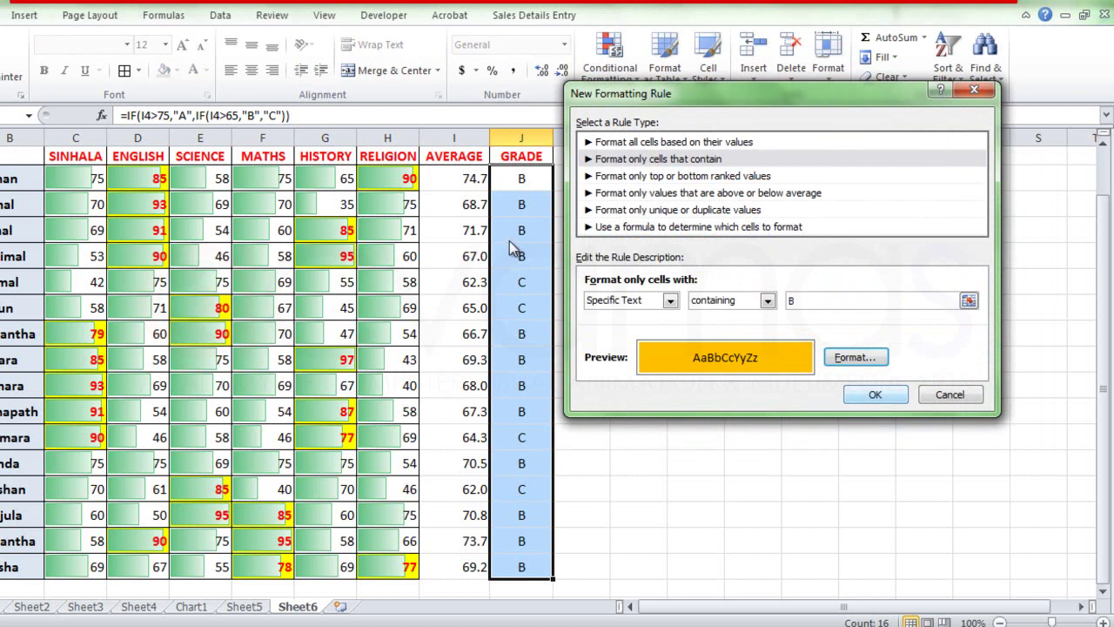
key(Return)
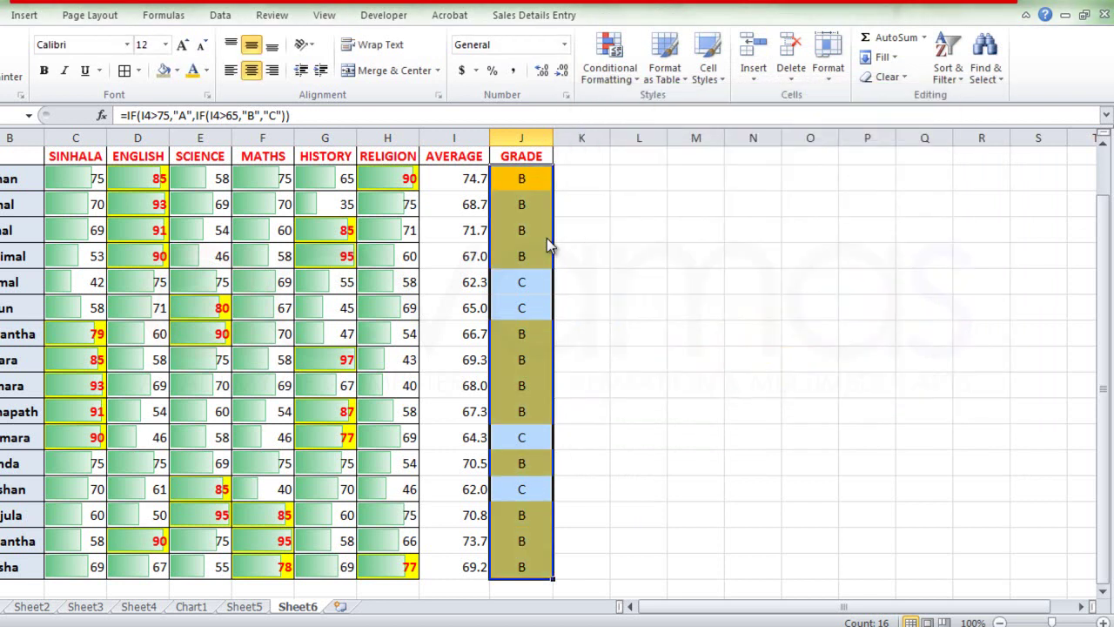
- Create a third highlight rule for J4:J19 that formats cells with specific text containing "C"
key(alt+h)
key(l)
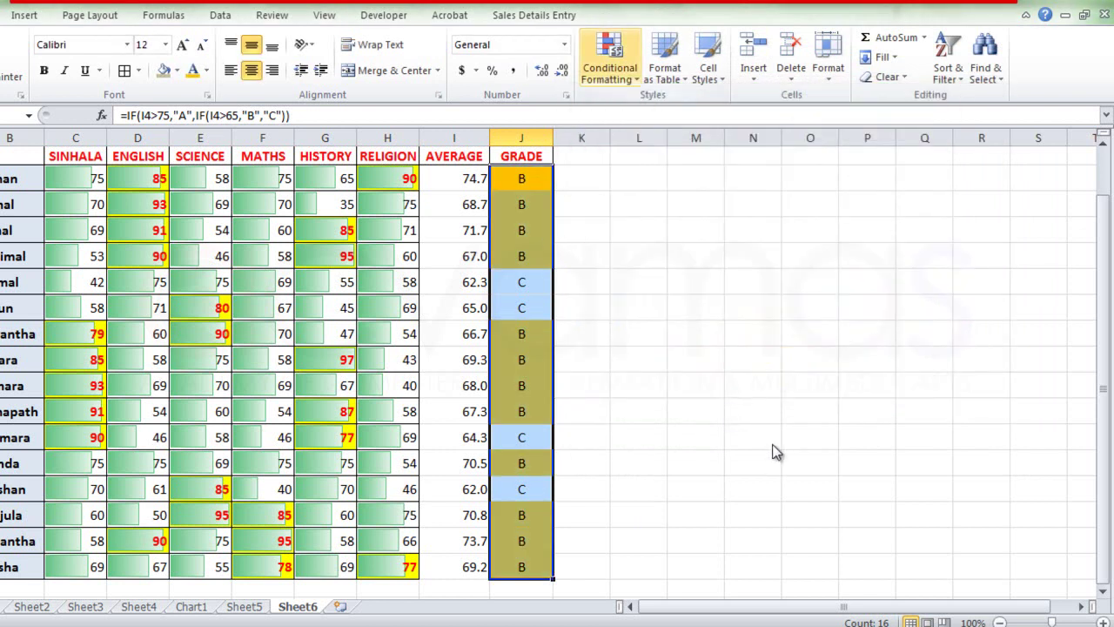
key(Right)
key(Down)
key(Down)
key(Down)
key(Down)
key(Down)
key(Down)
key(Down)
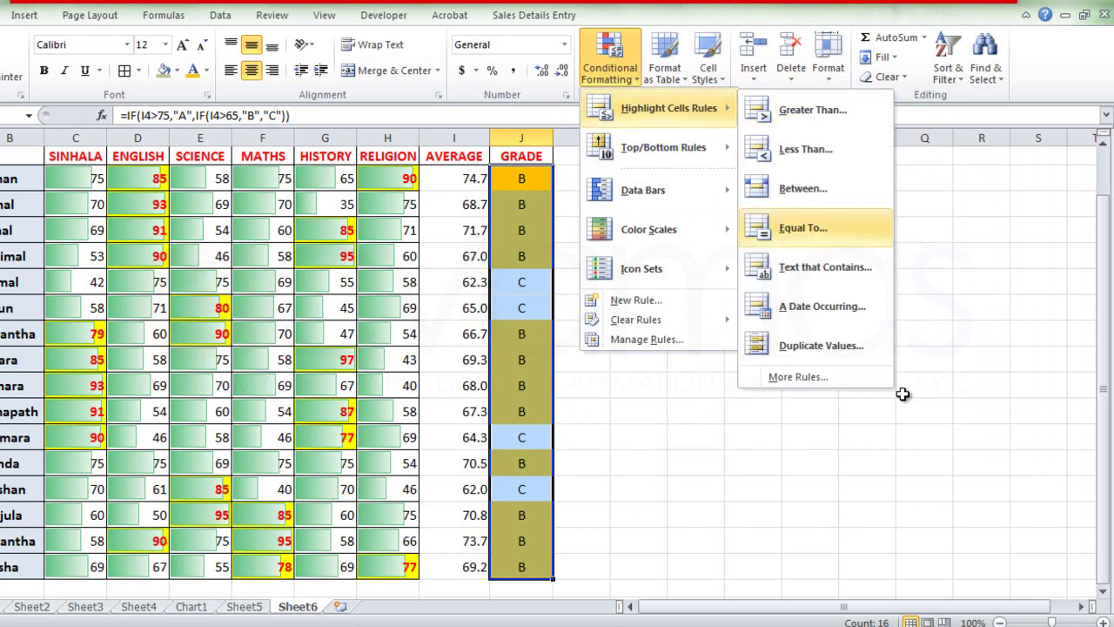
key(Return)
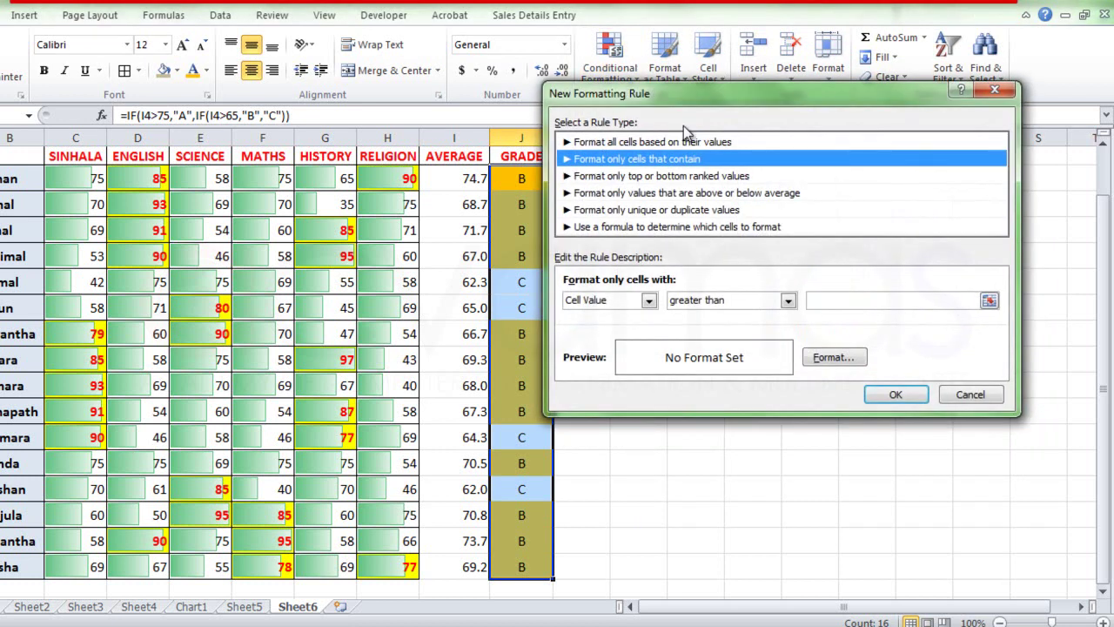
key(Tab)
key(alt+Down)
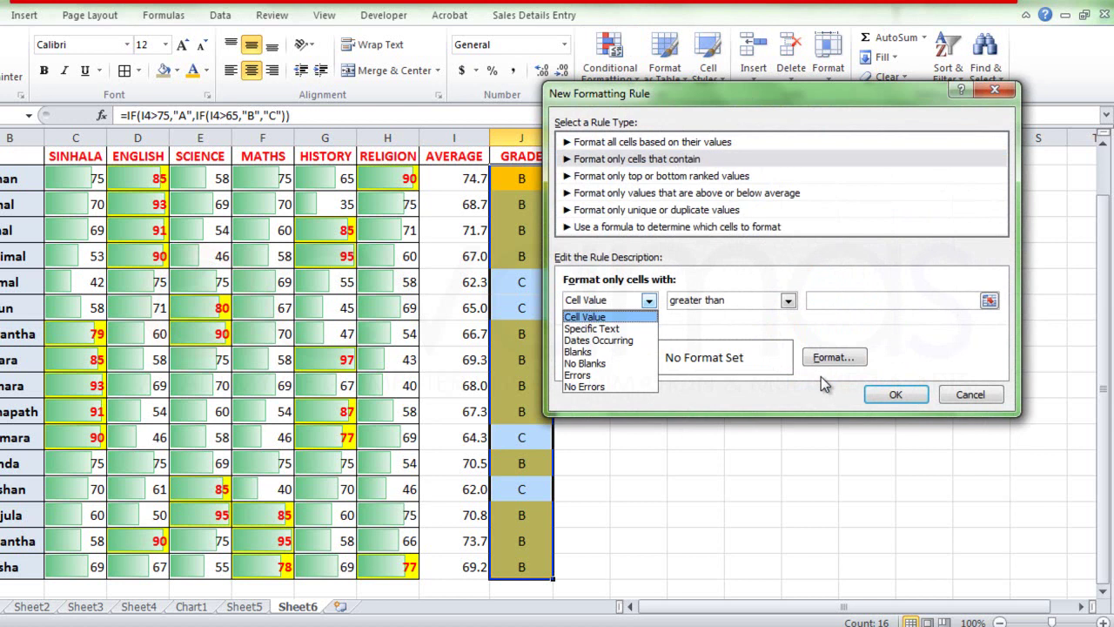
key(Down)
key(Return)
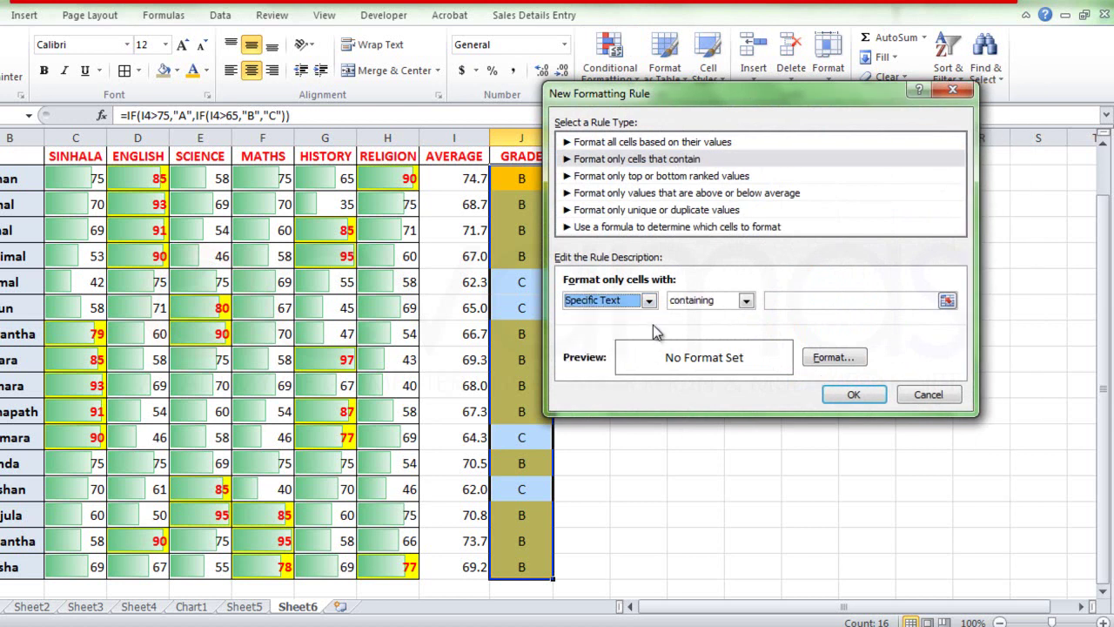
key(Tab)
key(Tab)
text(C)
- Give the "C" rule a light blue background fill and apply it to the grades
key(Tab)
key(Return)
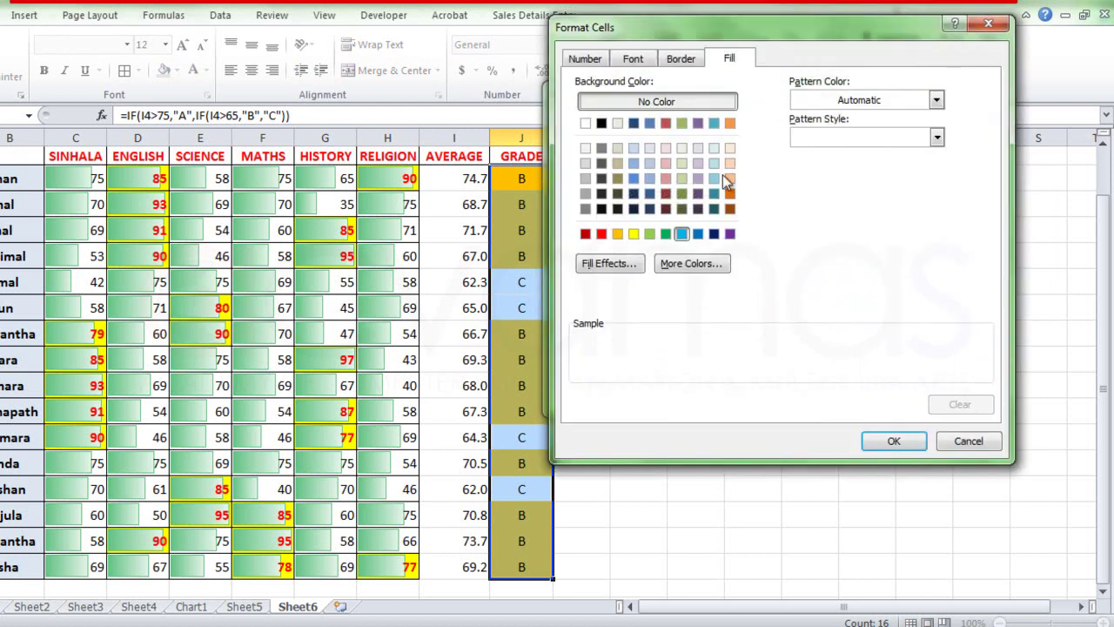
click(682, 233)
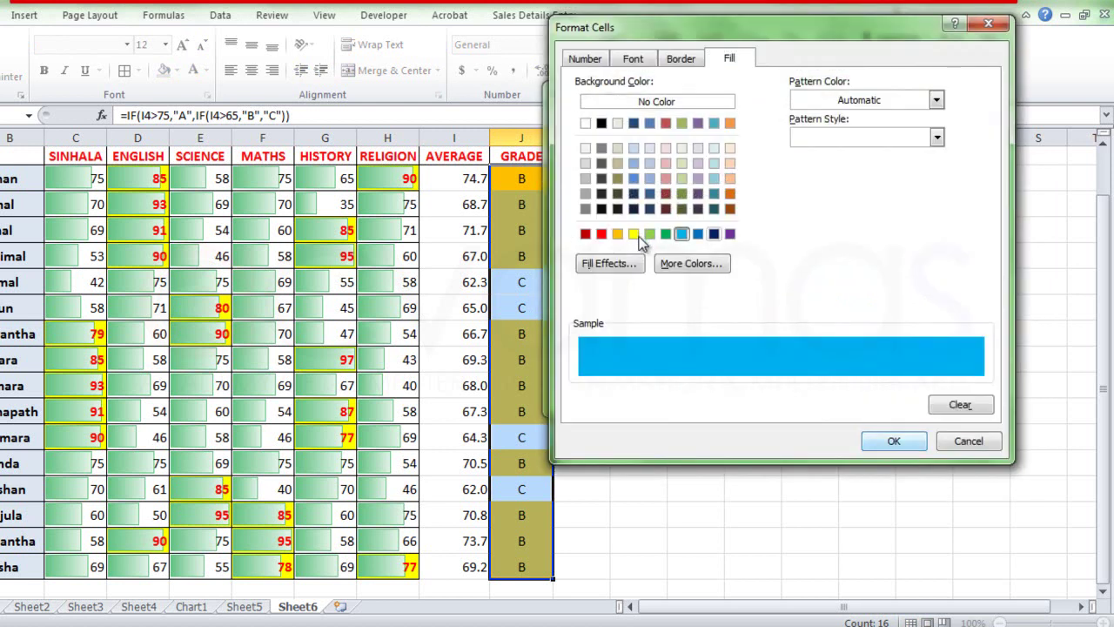
click(912, 443)
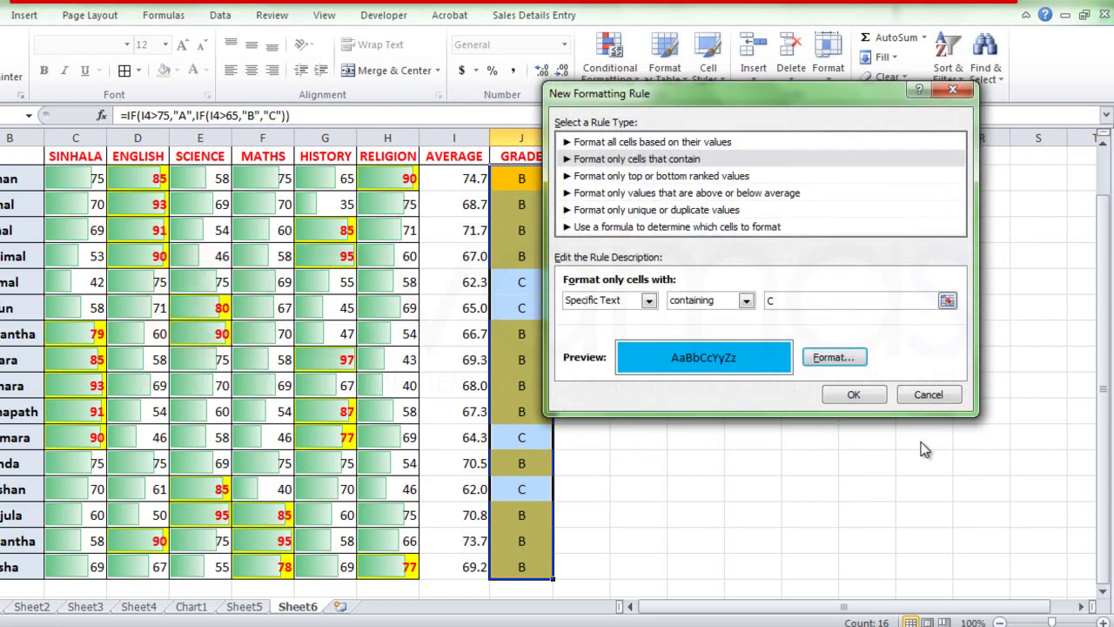
click(886, 395)
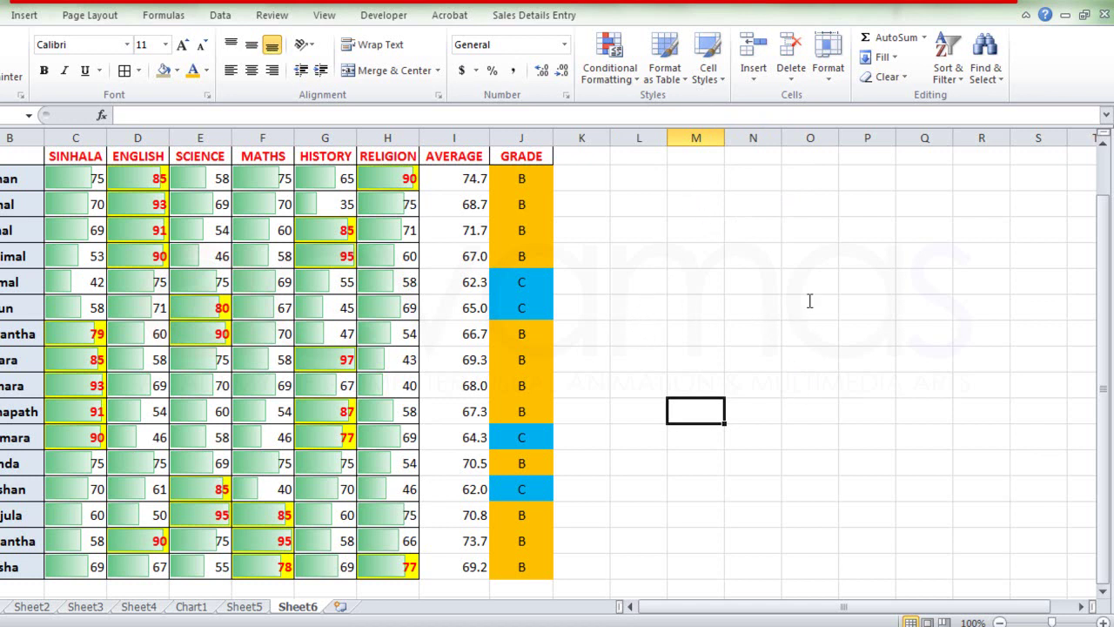
- Replace the grade formula in J4 with A to test the rule for the A grade
key(ctrl+z)
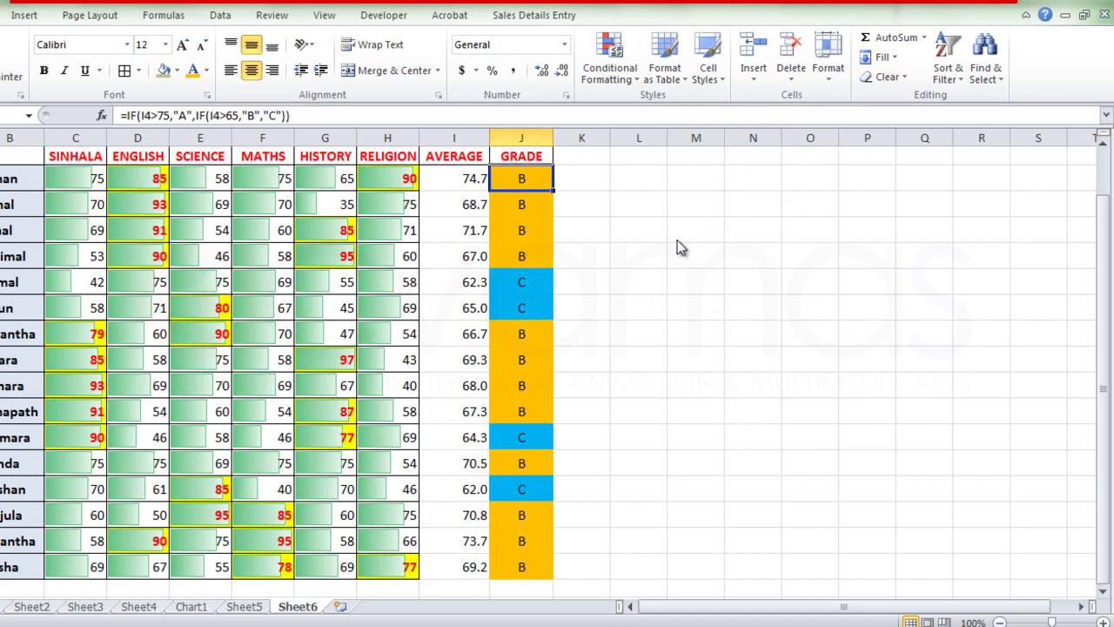
text(A)
key(Return)
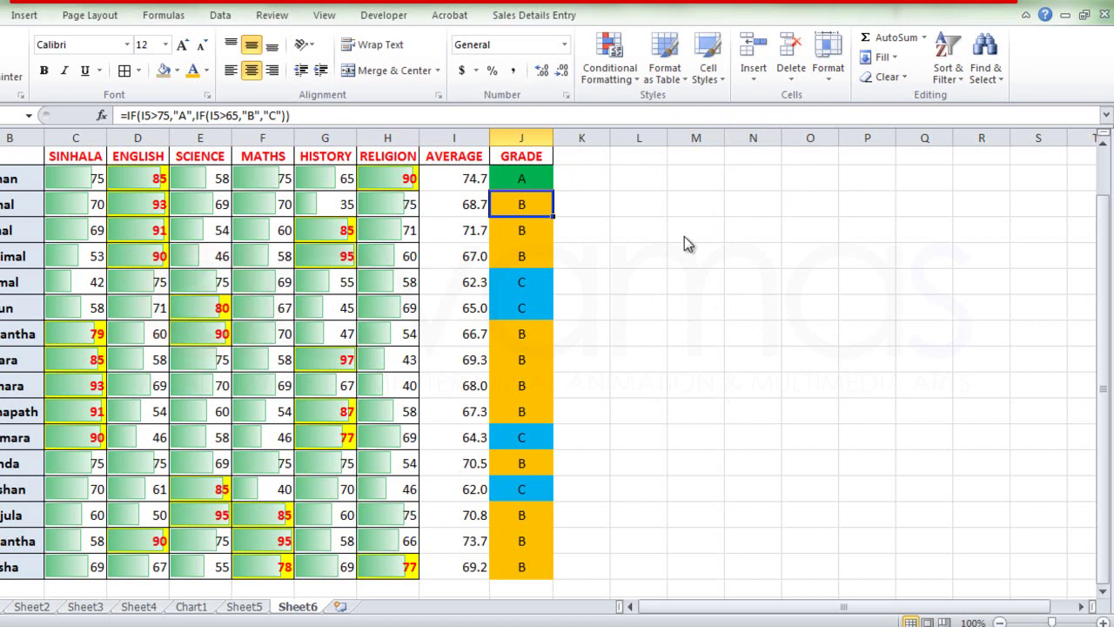
key(Up)
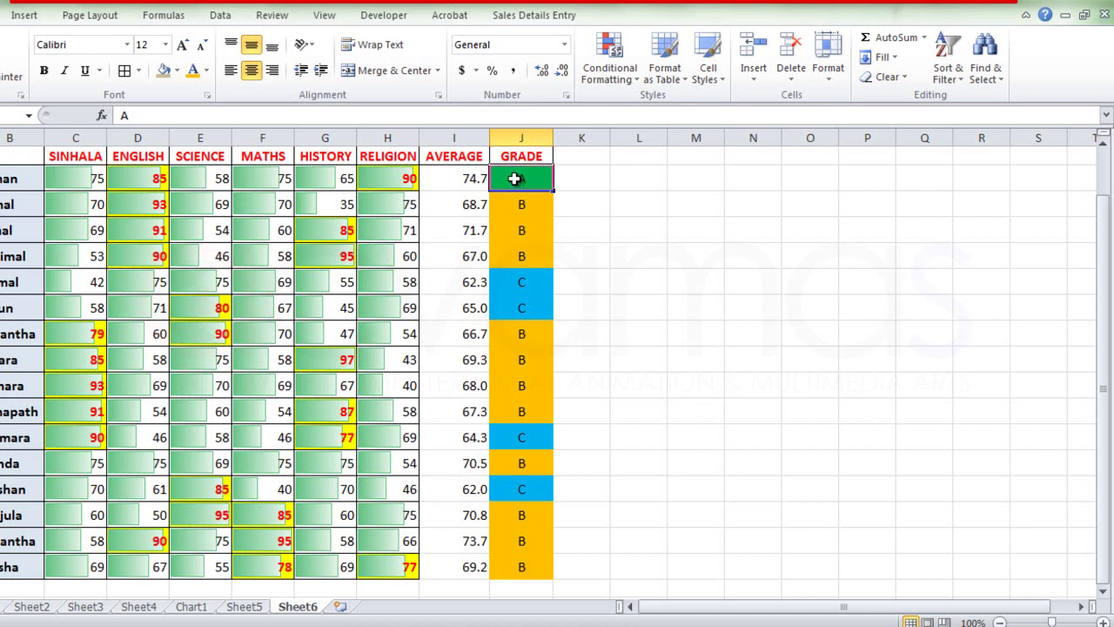
key(Down)
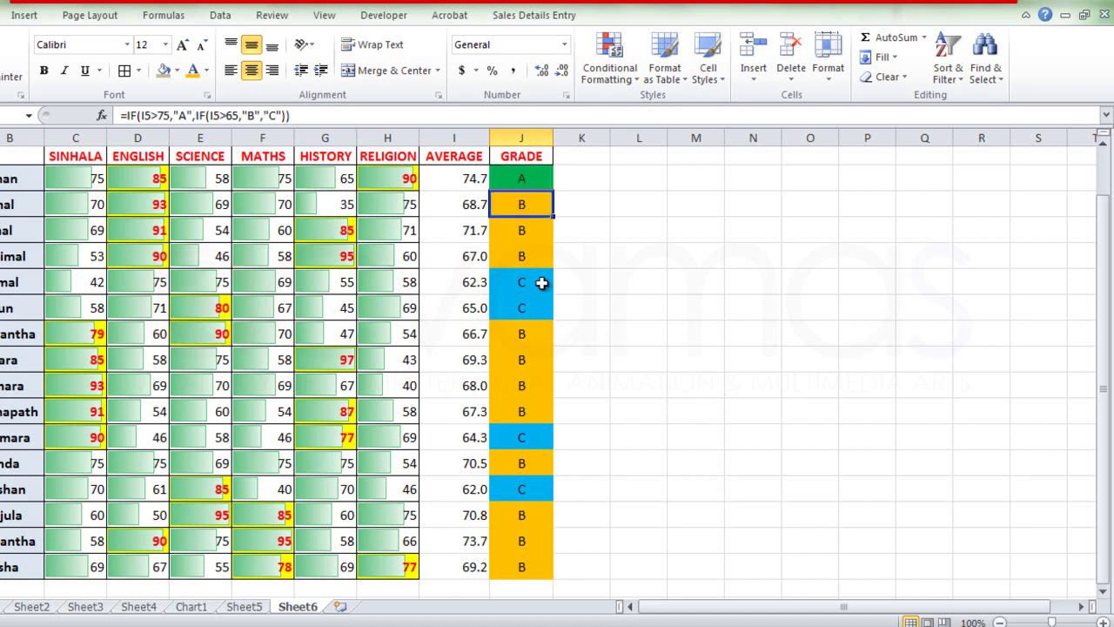
key(Down)
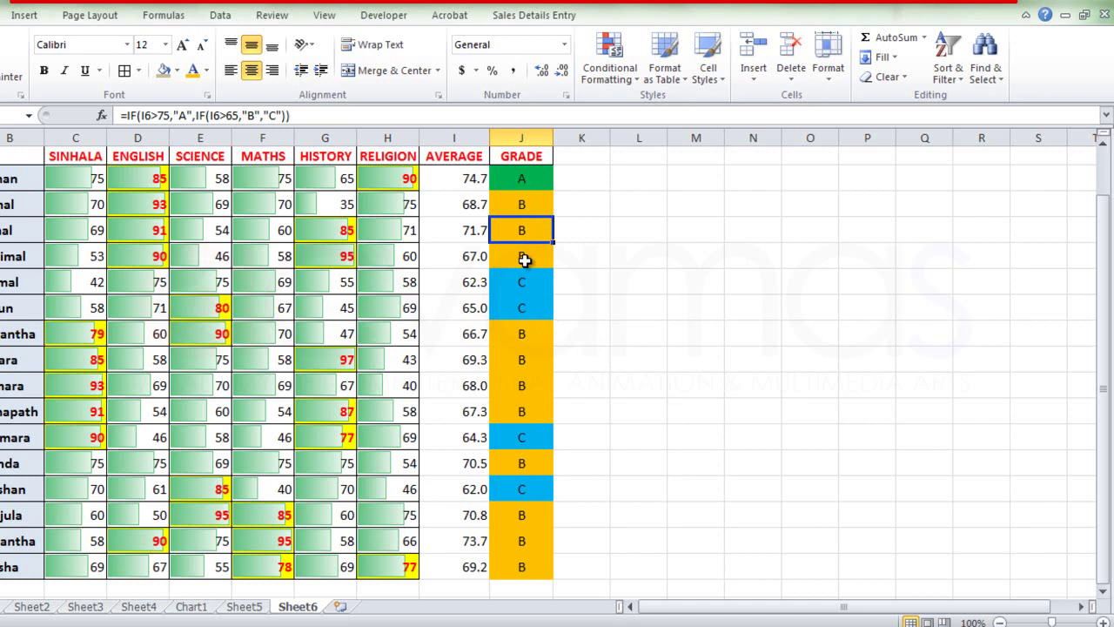
key(Right)
key(Right)
key(Down)
key(Down)
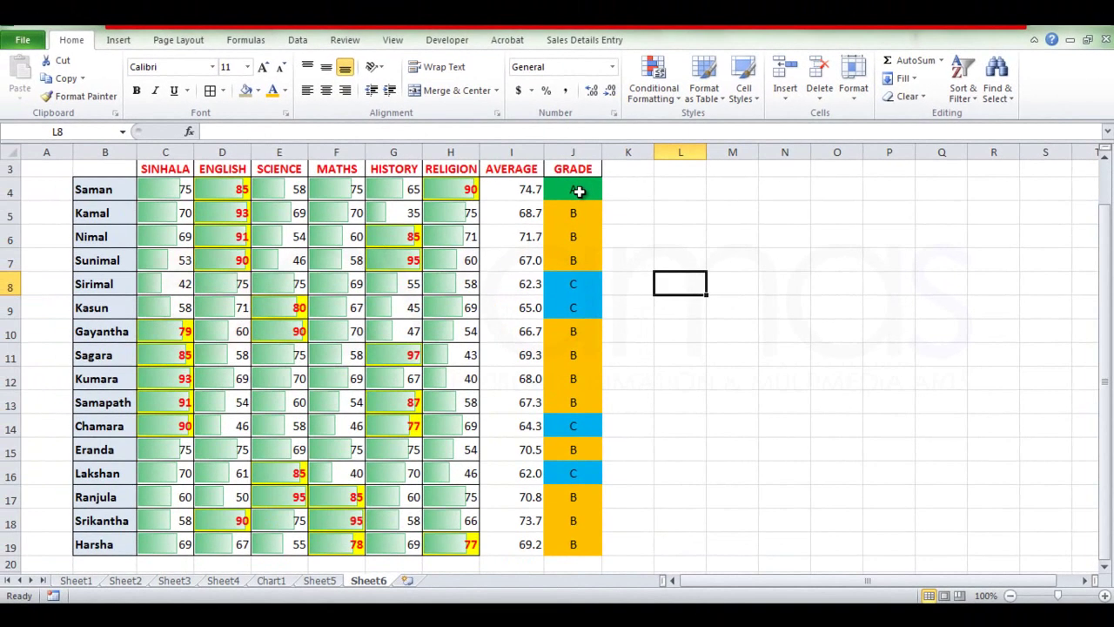
- Select C4:J19 and review its conditional formatting rules in the Rules Manager
drag(165, 189, 573, 544)
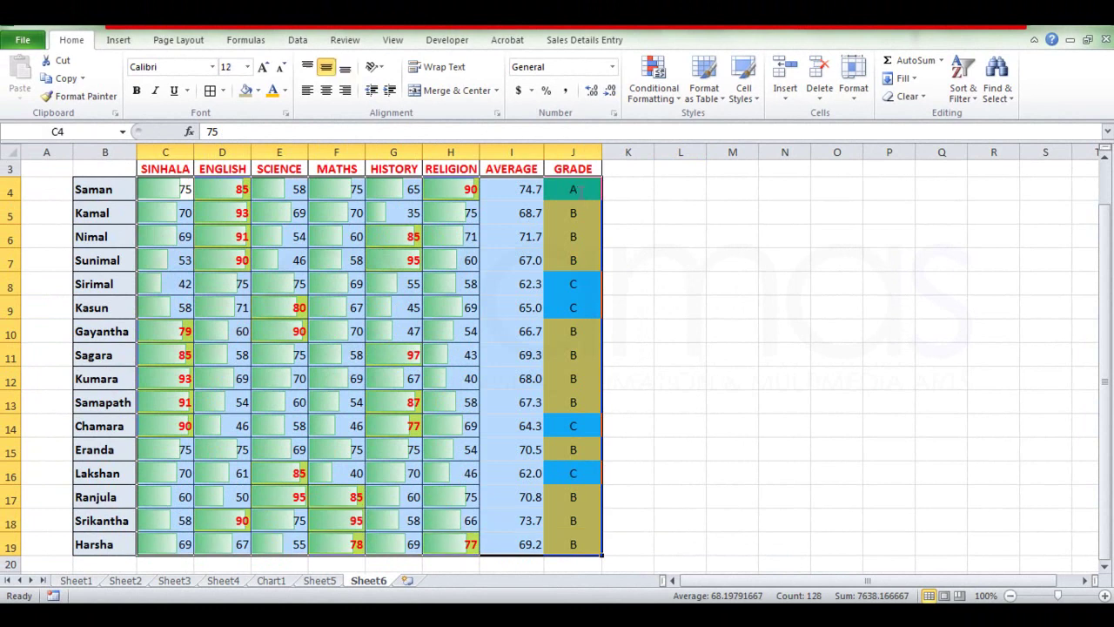
key(alt+h)
key(l)
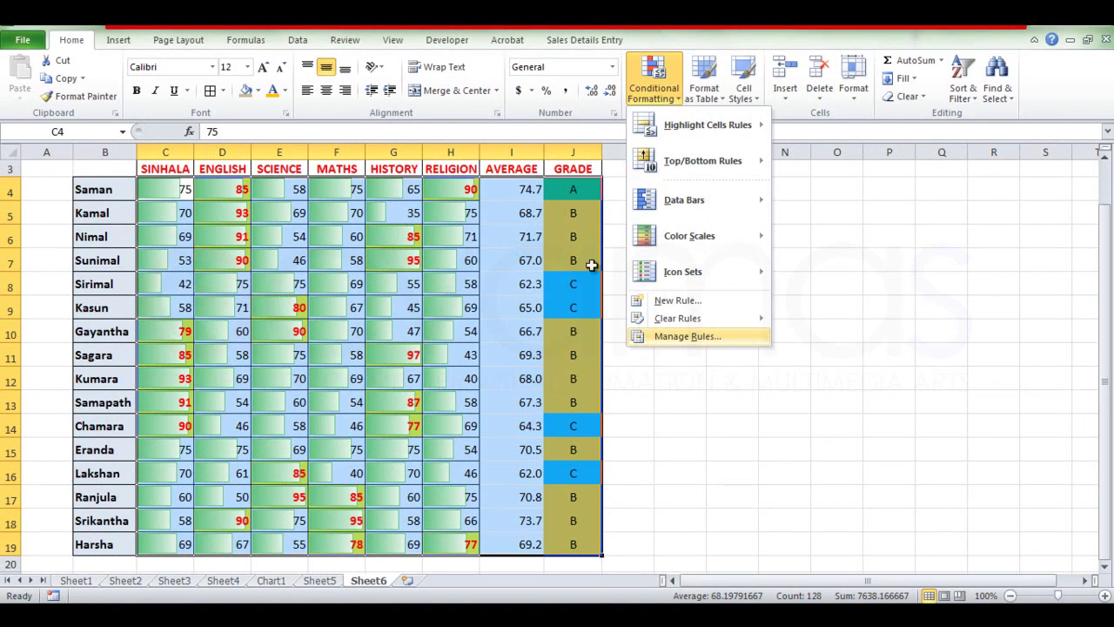
key(Return)
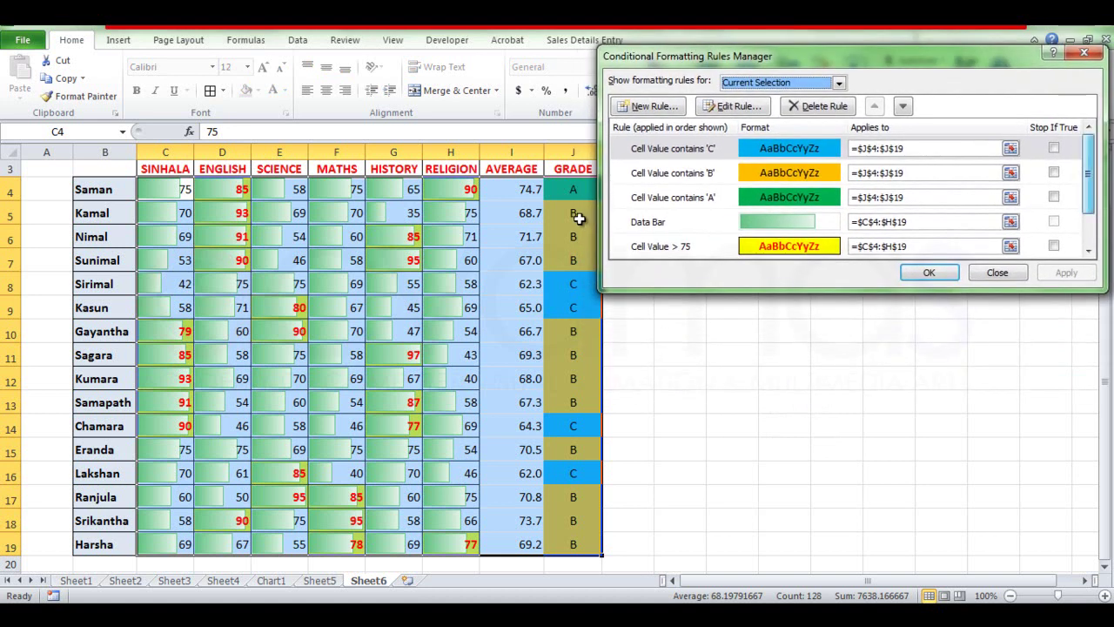
scroll(579, 218, down, 1)
scroll(578, 219, up, 1)
scroll(578, 219, down, 1)
scroll(580, 213, up, 1)
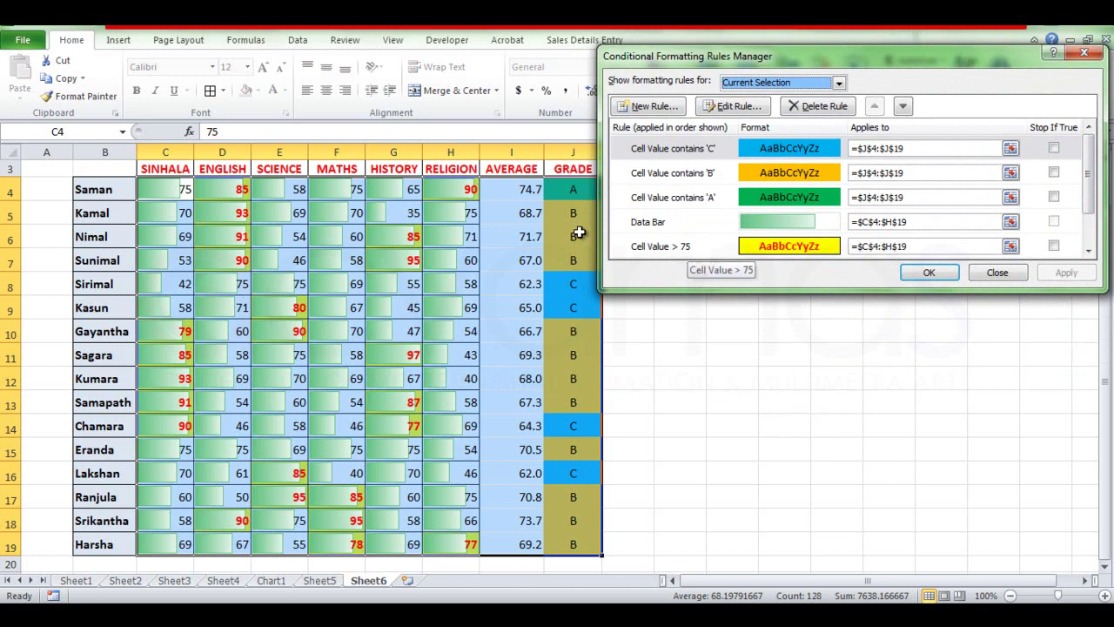
- Delete the yellow "Cell Value > 75" rule that applies to C4:H19
key(Tab)
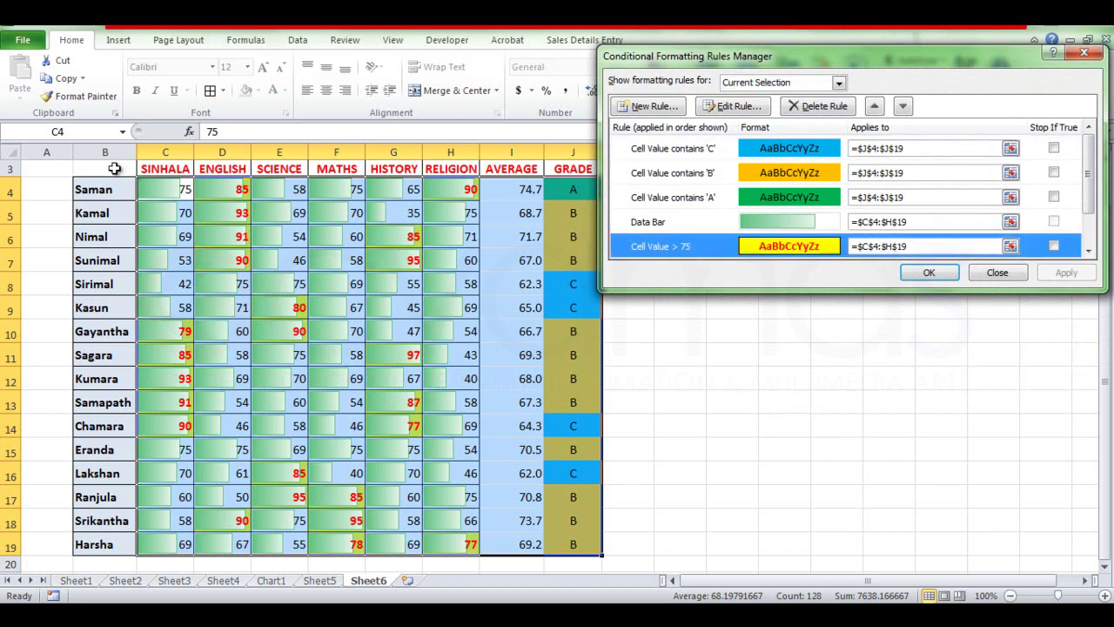
key(Tab)
key(space)
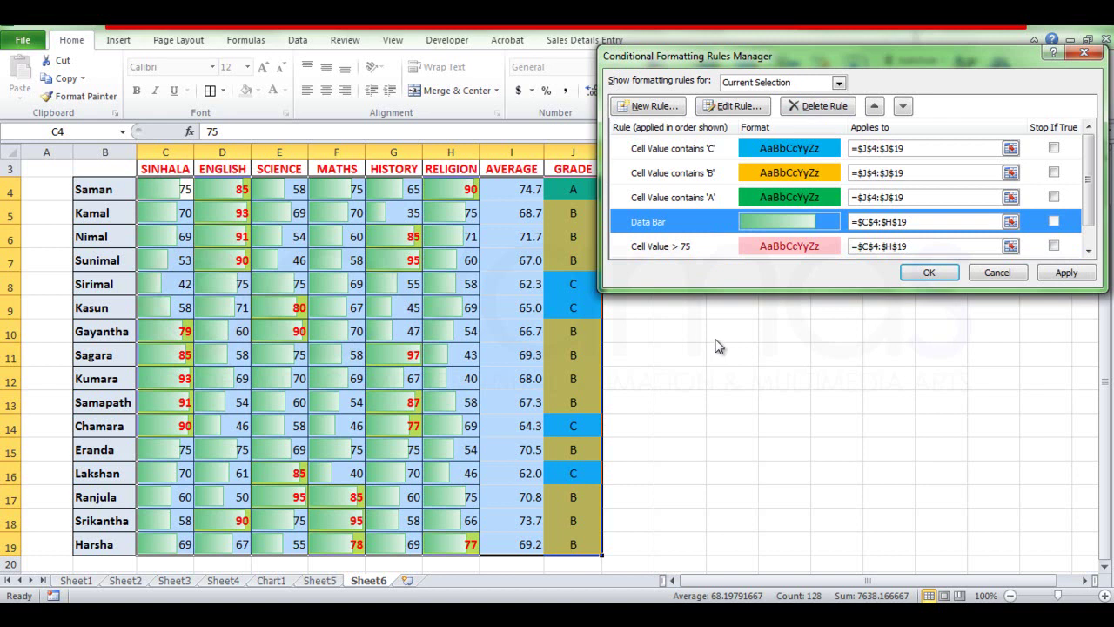
- Select the rule for grades containing "B" in the Rules Manager
key(Up)
key(Up)
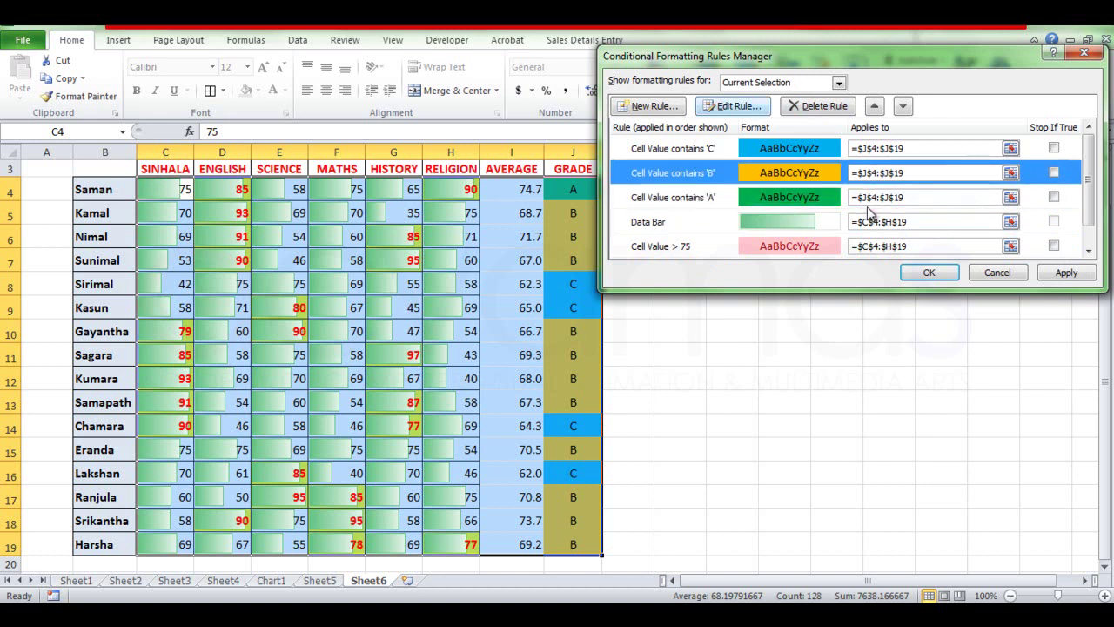